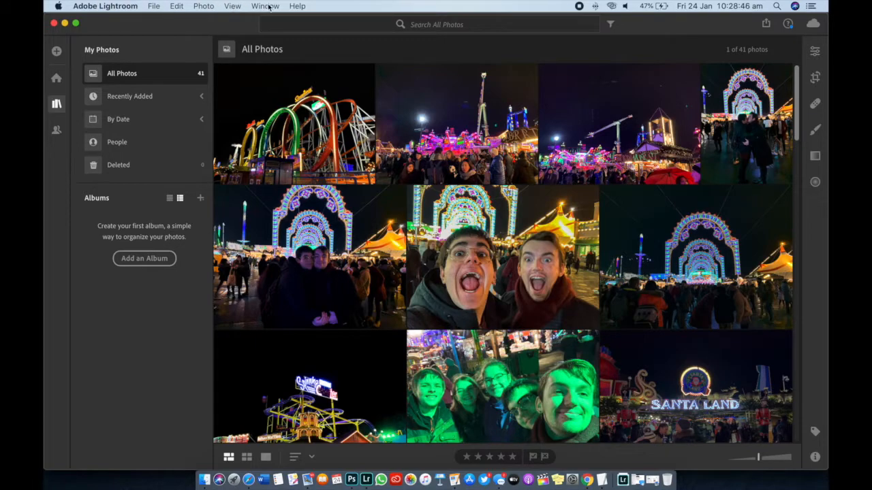
{"action": "left_click", "coordinate": [157, 7]}
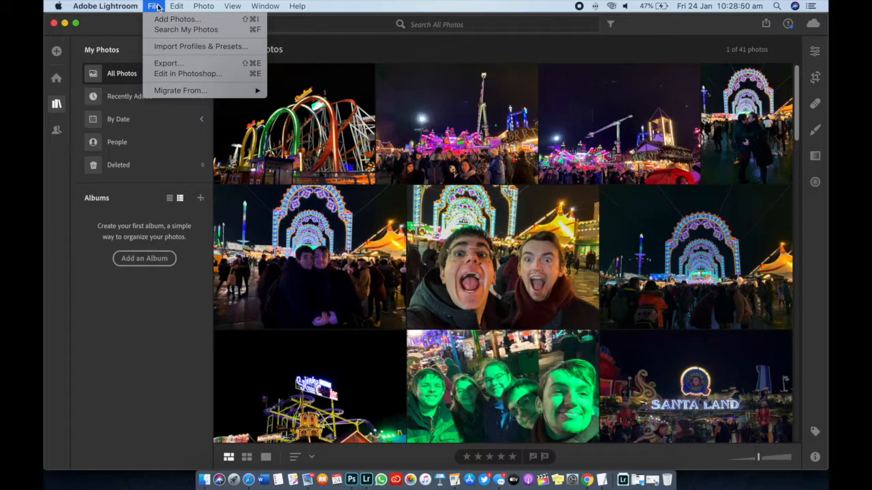
{"action": "left_click", "coordinate": [157, 6]}
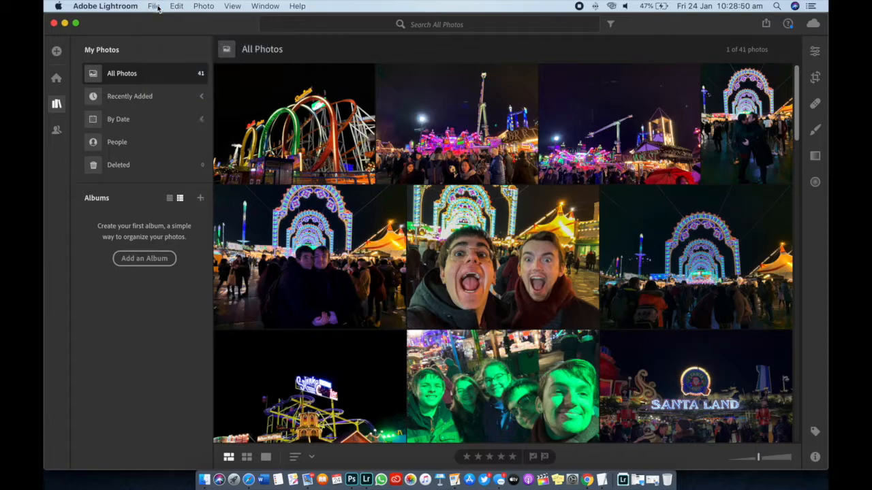
Open the Home screen and look through its recent edits, Guided Tutorials and Interactive Edits.
{"action": "left_click", "coordinate": [57, 79]}
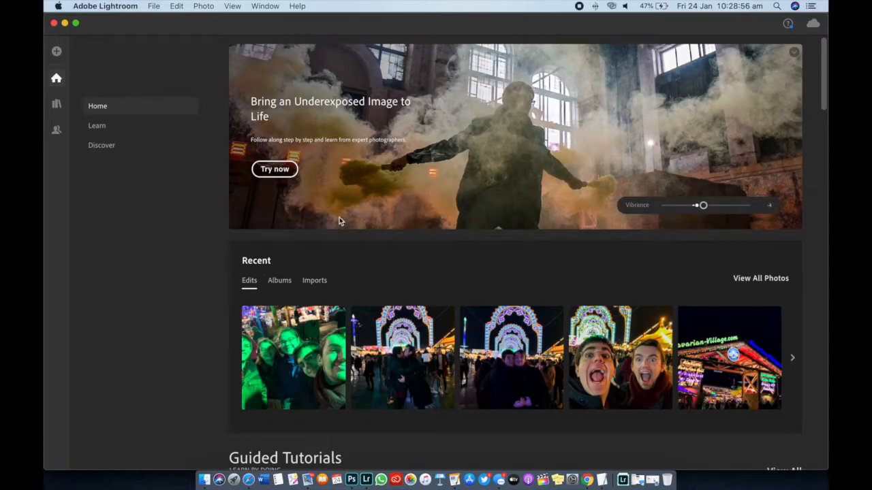
{"action": "scroll", "coordinate": [450, 278], "scroll_direction": "down", "scroll_amount": 5}
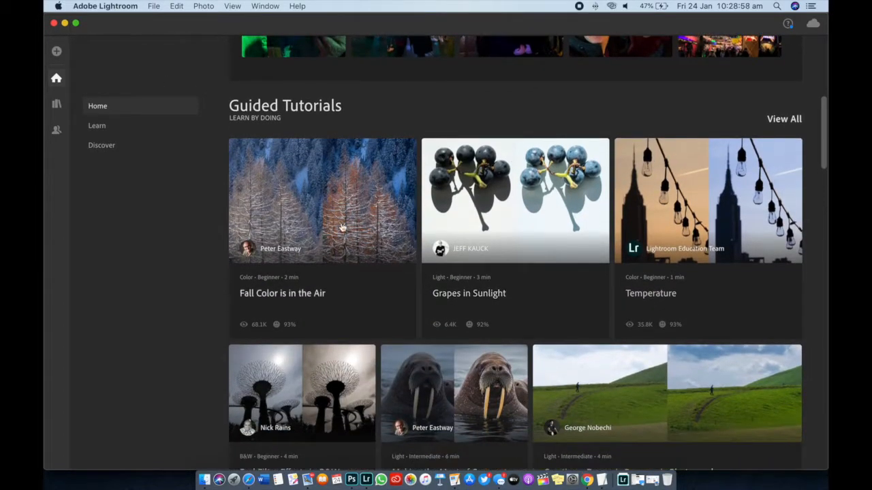
{"action": "scroll", "coordinate": [556, 252], "scroll_direction": "down", "scroll_amount": 6}
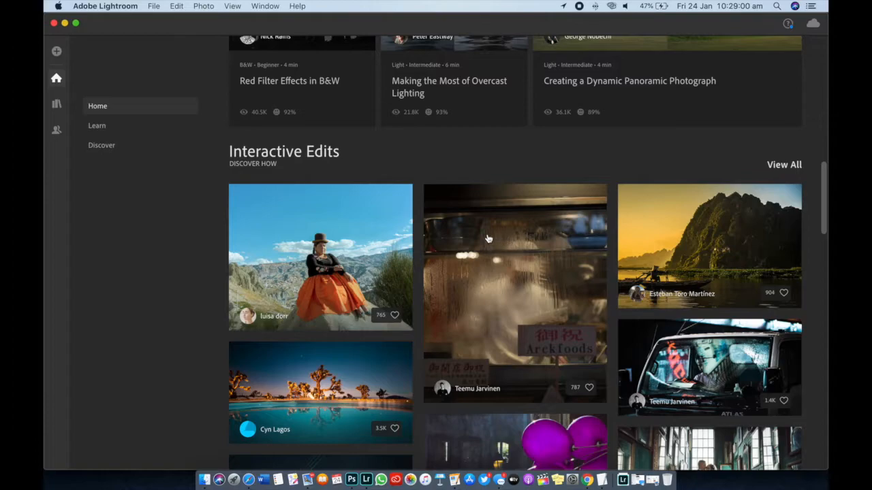
{"action": "scroll", "coordinate": [629, 254], "scroll_direction": "down", "scroll_amount": 1}
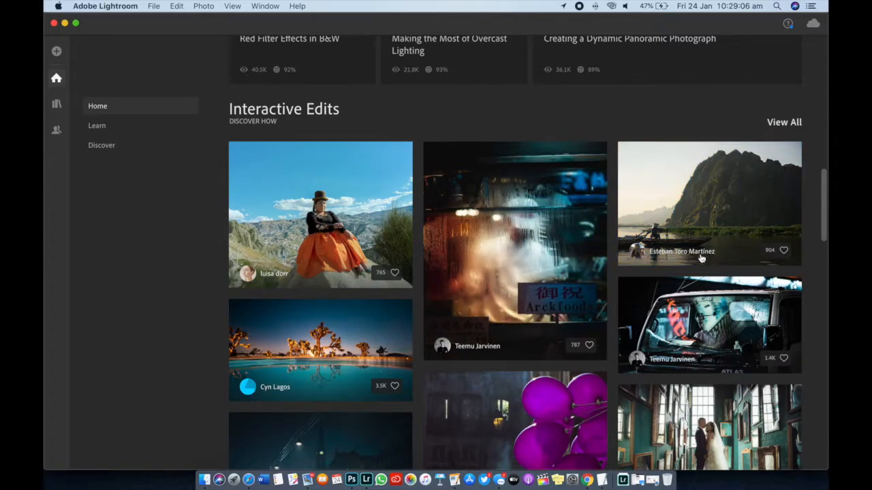
{"action": "scroll", "coordinate": [704, 292], "scroll_direction": "down", "scroll_amount": 3}
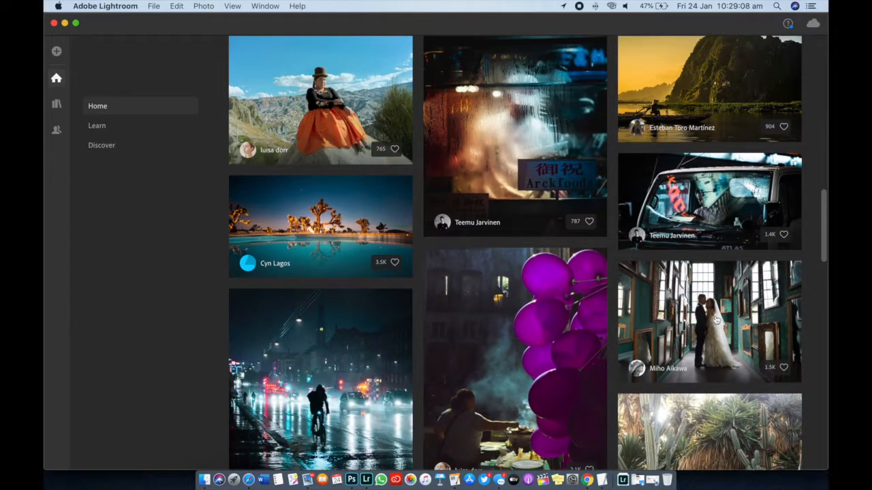
{"action": "scroll", "coordinate": [504, 318], "scroll_direction": "down", "scroll_amount": 3}
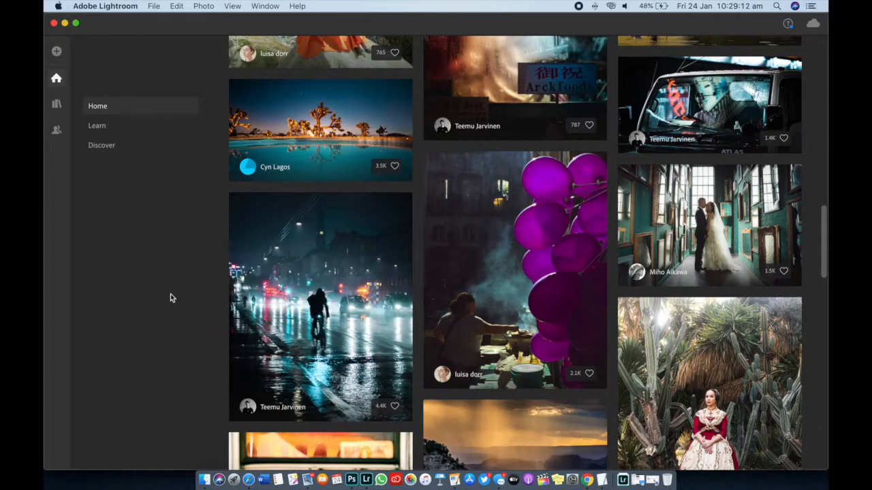
{"action": "scroll", "coordinate": [171, 297], "scroll_direction": "up", "scroll_amount": 3}
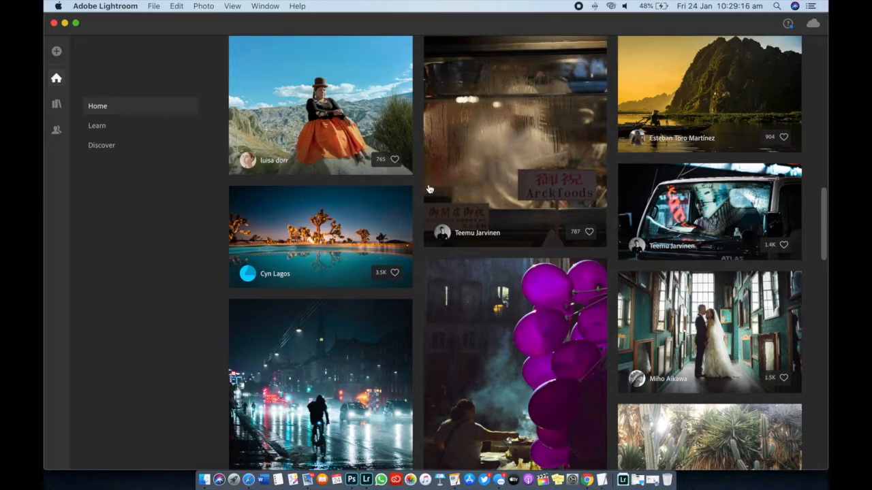
{"action": "scroll", "coordinate": [417, 184], "scroll_direction": "down", "scroll_amount": 10}
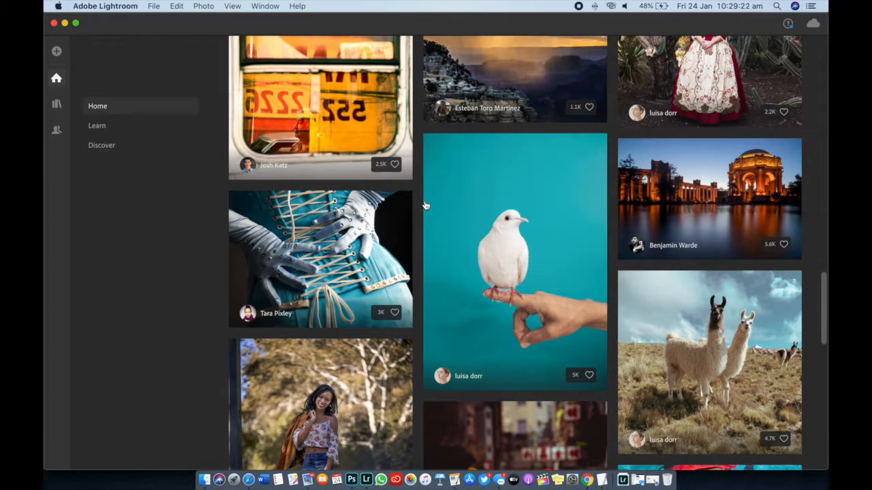
{"action": "scroll", "coordinate": [421, 206], "scroll_direction": "down", "scroll_amount": 3}
{"action": "scroll", "coordinate": [420, 206], "scroll_direction": "down", "scroll_amount": 6}
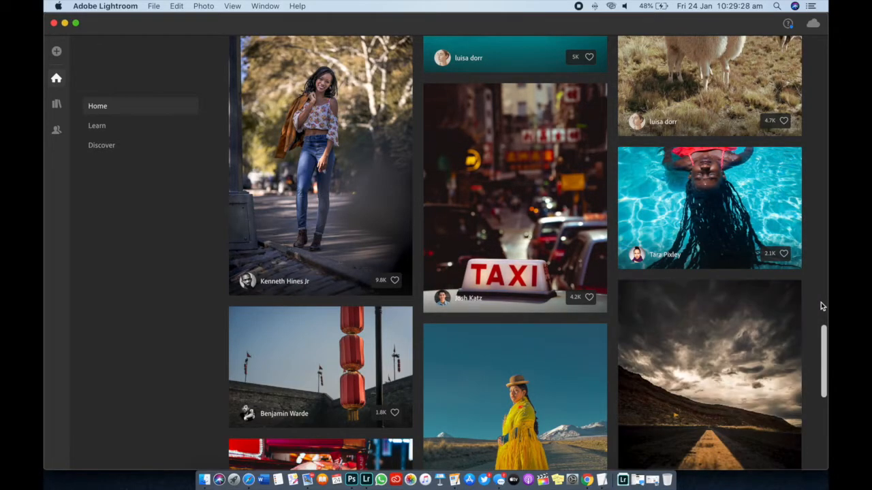
{"action": "scroll", "coordinate": [820, 306], "scroll_direction": "down", "scroll_amount": 5}
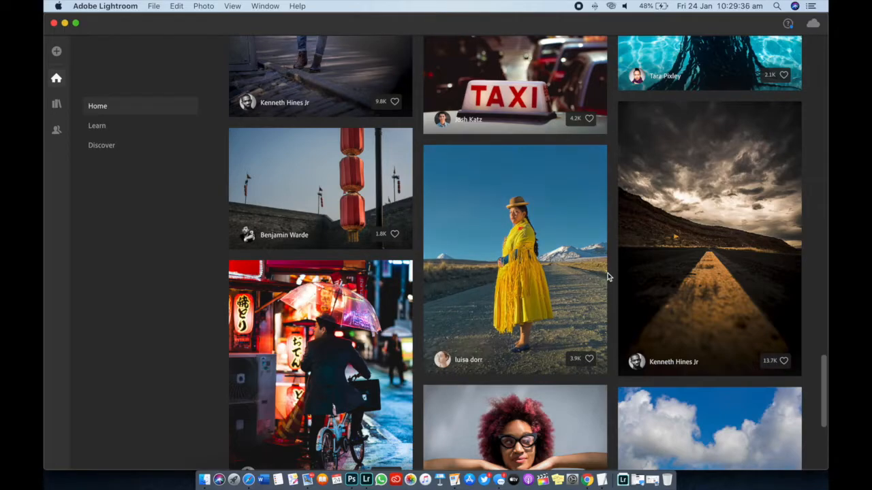
{"action": "scroll", "coordinate": [609, 276], "scroll_direction": "down", "scroll_amount": 5}
{"action": "scroll", "coordinate": [609, 276], "scroll_direction": "down", "scroll_amount": 2}
{"action": "scroll", "coordinate": [609, 276], "scroll_direction": "up", "scroll_amount": 20}
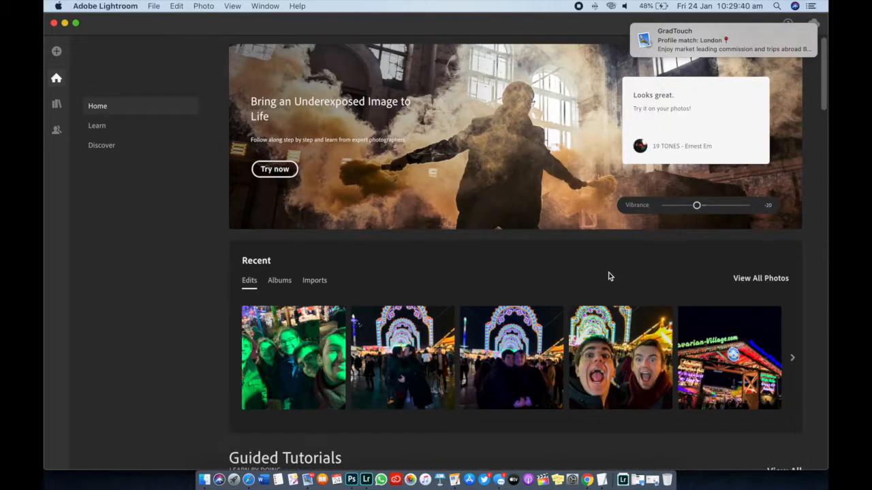
{"action": "scroll", "coordinate": [609, 276], "scroll_direction": "down", "scroll_amount": 1}
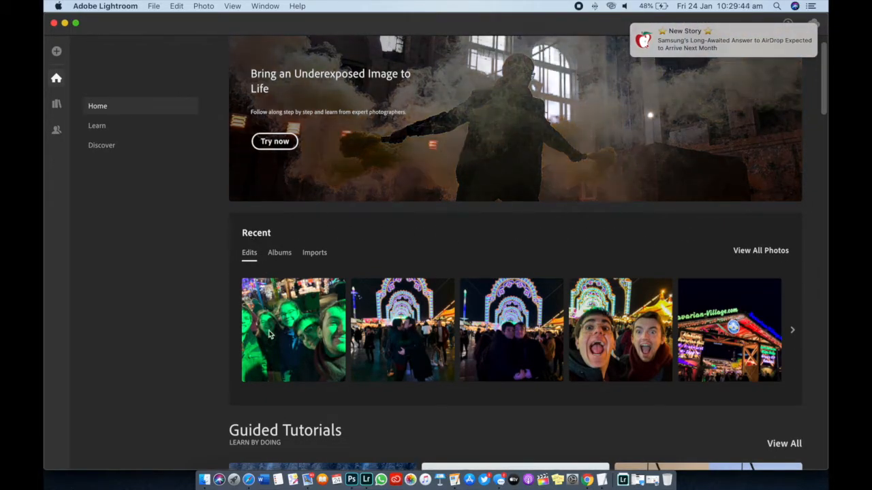
Turn on Do Not Disturb in the macOS Notification Center and close it.
{"action": "left_click", "coordinate": [811, 5]}
{"action": "left_click", "coordinate": [811, 6]}
{"action": "left_click", "coordinate": [811, 6]}
{"action": "left_click", "coordinate": [726, 25]}
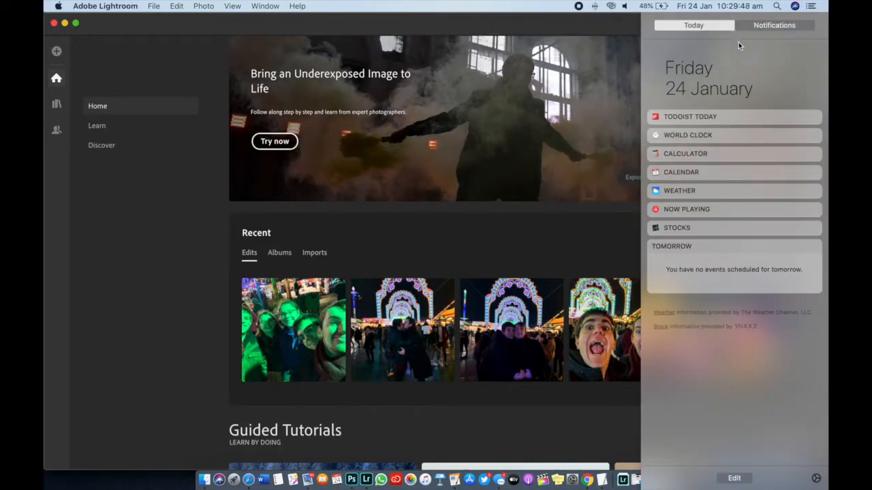
{"action": "left_click", "coordinate": [761, 30]}
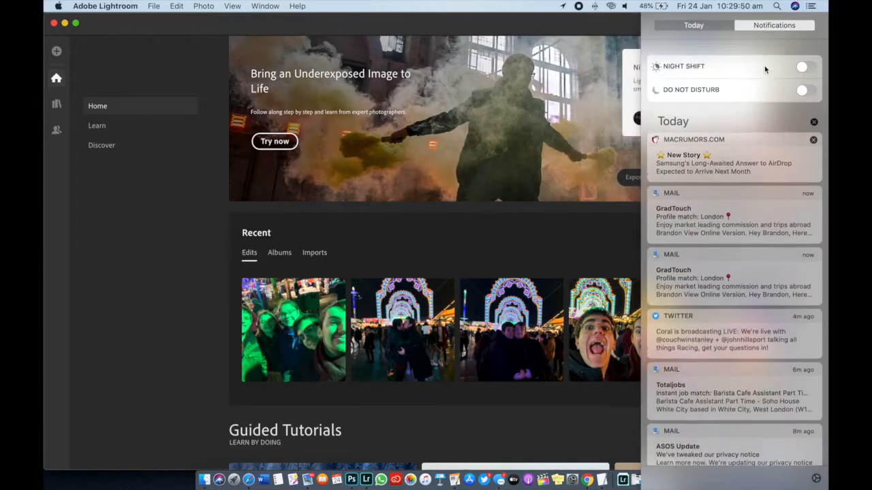
{"action": "left_click", "coordinate": [804, 81]}
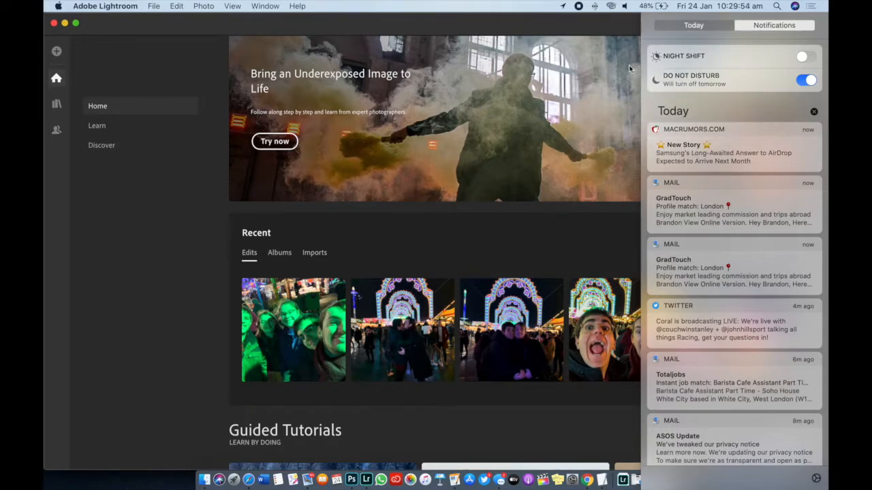
{"action": "left_click", "coordinate": [590, 29]}
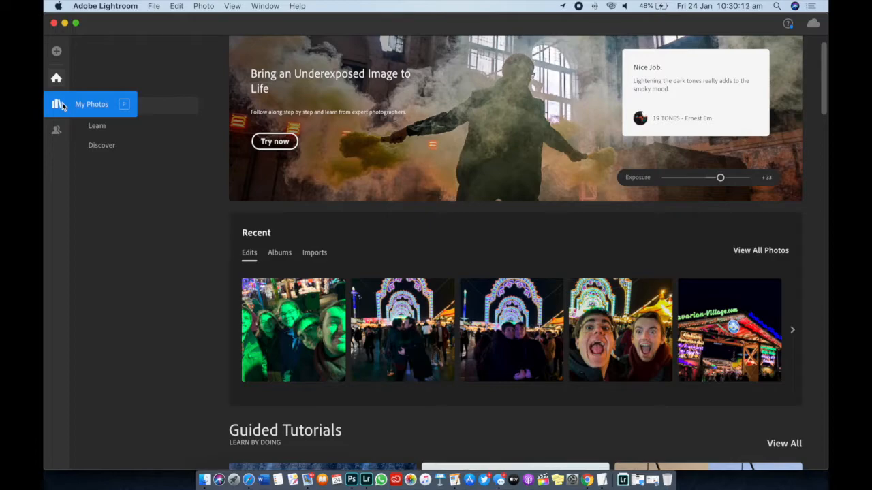
Open the My Photos library and look through the whole All Photos grid.
{"action": "left_click", "coordinate": [56, 107]}
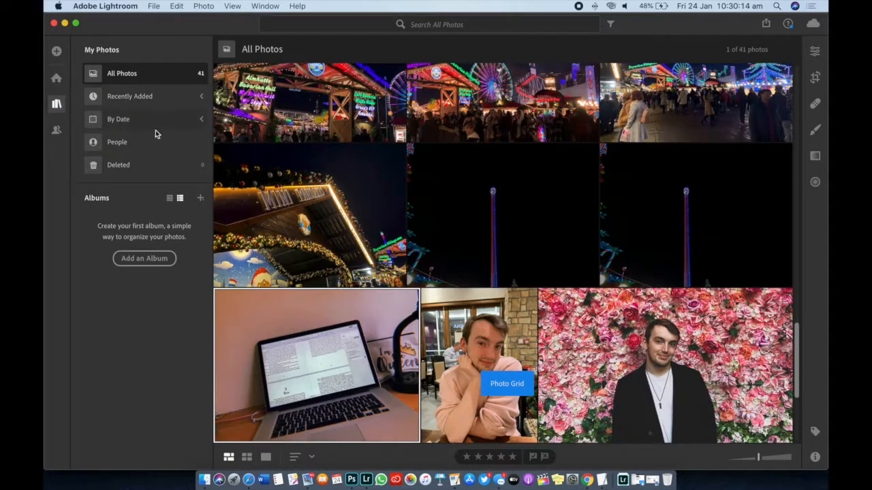
{"action": "scroll", "coordinate": [502, 246], "scroll_direction": "down", "scroll_amount": 1}
{"action": "scroll", "coordinate": [502, 246], "scroll_direction": "down", "scroll_amount": 3}
{"action": "scroll", "coordinate": [502, 244], "scroll_direction": "up", "scroll_amount": 10}
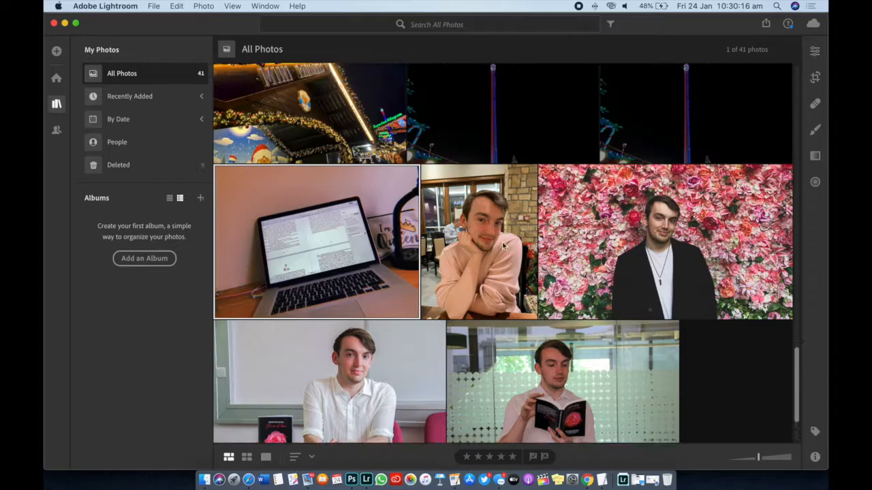
{"action": "scroll", "coordinate": [504, 243], "scroll_direction": "up", "scroll_amount": 8}
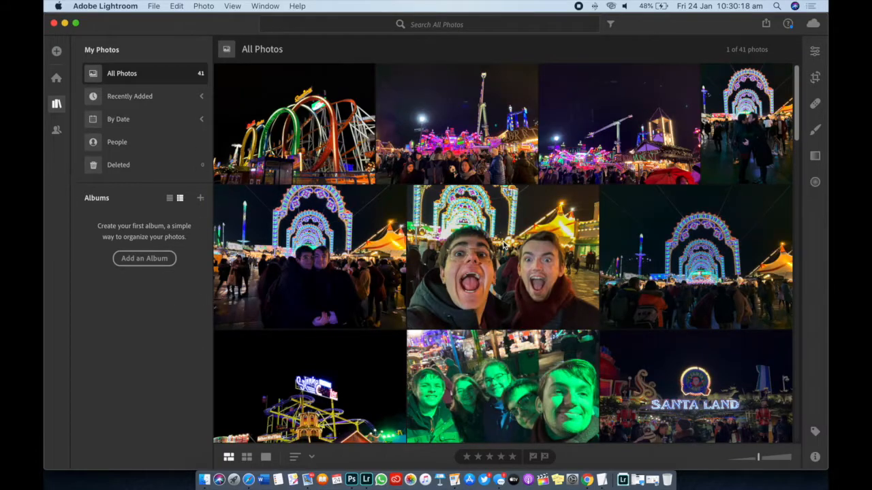
{"action": "scroll", "coordinate": [504, 244], "scroll_direction": "down", "scroll_amount": 4}
{"action": "scroll", "coordinate": [503, 243], "scroll_direction": "down", "scroll_amount": 4}
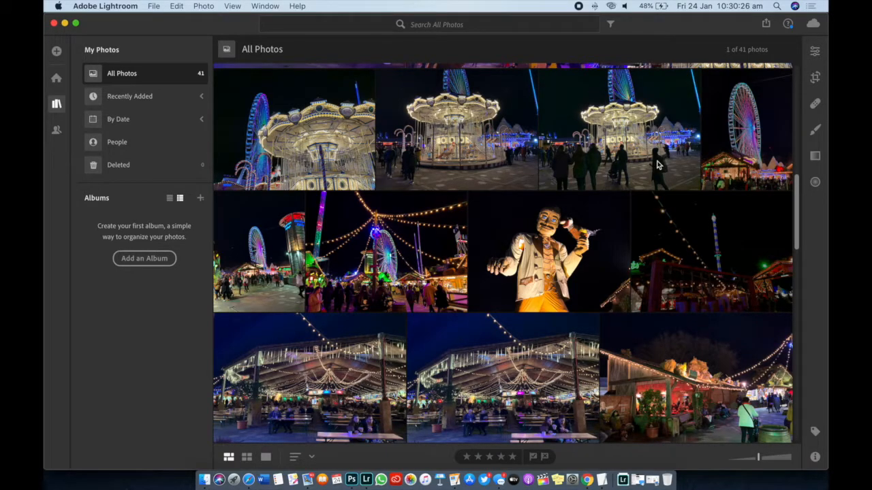
{"action": "scroll", "coordinate": [670, 270], "scroll_direction": "down", "scroll_amount": 3}
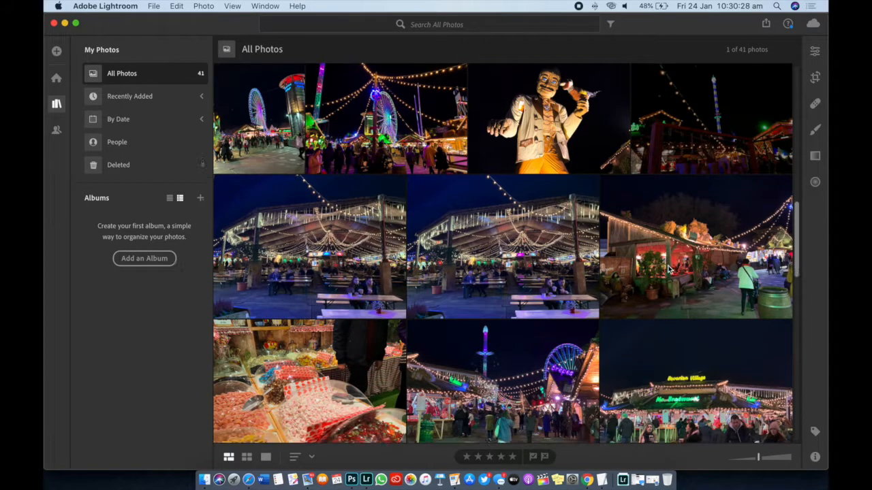
{"action": "scroll", "coordinate": [670, 270], "scroll_direction": "down", "scroll_amount": 2}
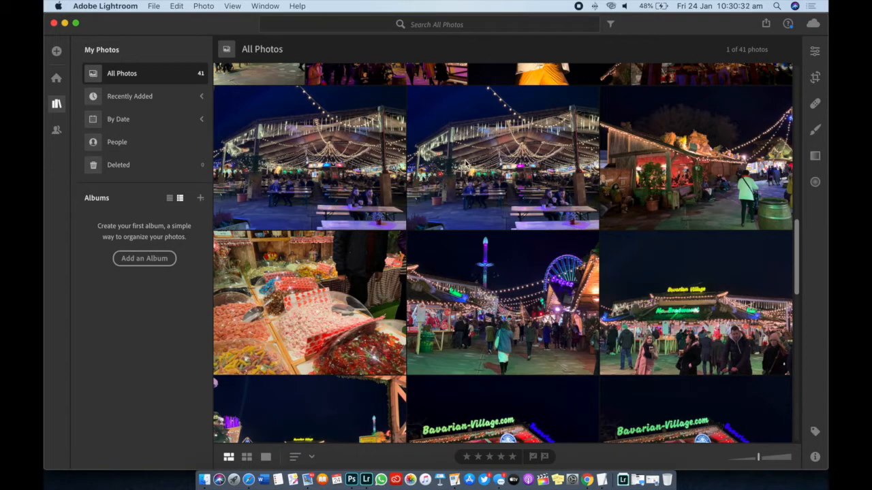
{"action": "scroll", "coordinate": [465, 163], "scroll_direction": "down", "scroll_amount": 4}
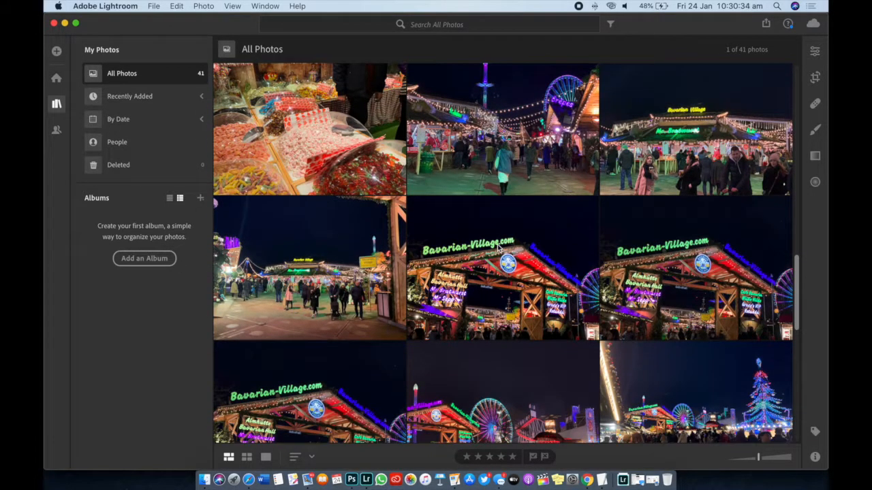
{"action": "scroll", "coordinate": [508, 277], "scroll_direction": "down", "scroll_amount": 4}
{"action": "scroll", "coordinate": [342, 260], "scroll_direction": "down", "scroll_amount": 3}
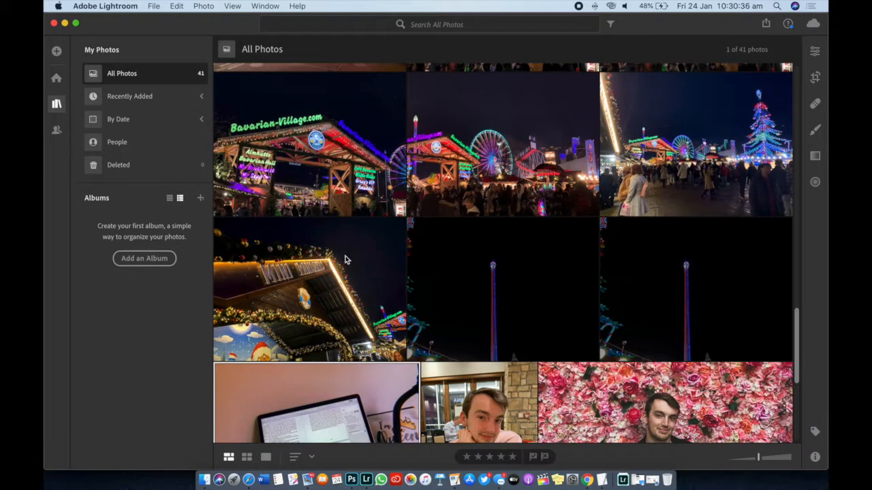
{"action": "scroll", "coordinate": [464, 276], "scroll_direction": "down", "scroll_amount": 5}
{"action": "scroll", "coordinate": [464, 276], "scroll_direction": "up", "scroll_amount": 1}
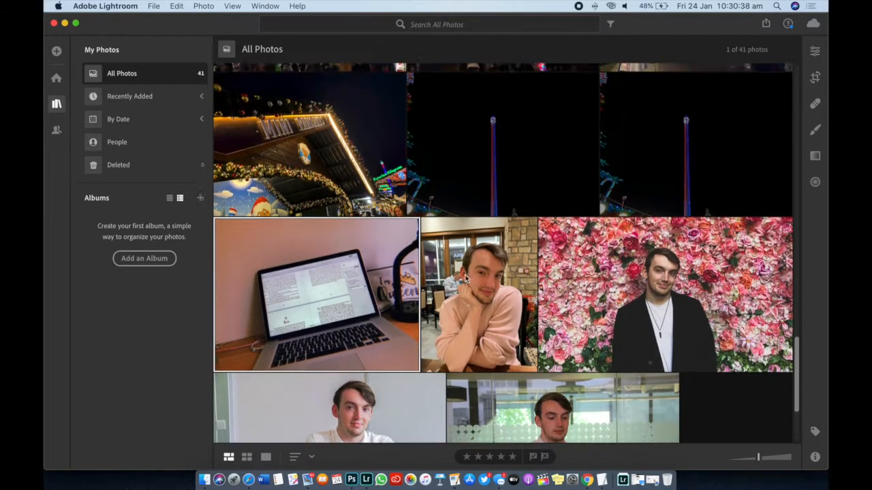
{"action": "scroll", "coordinate": [466, 276], "scroll_direction": "down", "scroll_amount": 4}
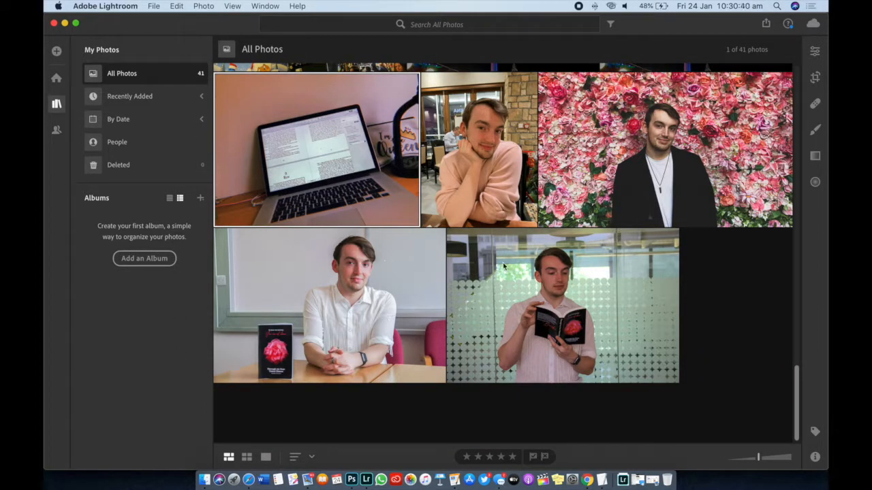
{"action": "scroll", "coordinate": [545, 241], "scroll_direction": "up", "scroll_amount": 5}
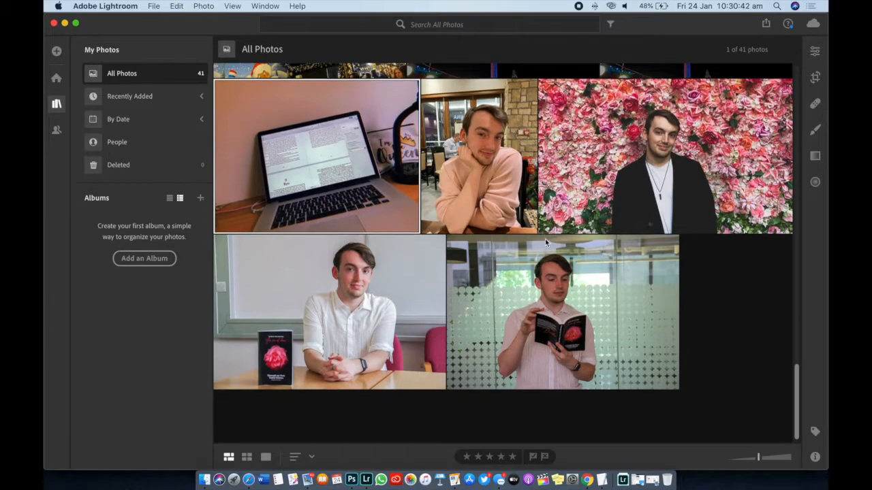
{"action": "scroll", "coordinate": [497, 234], "scroll_direction": "up", "scroll_amount": 10}
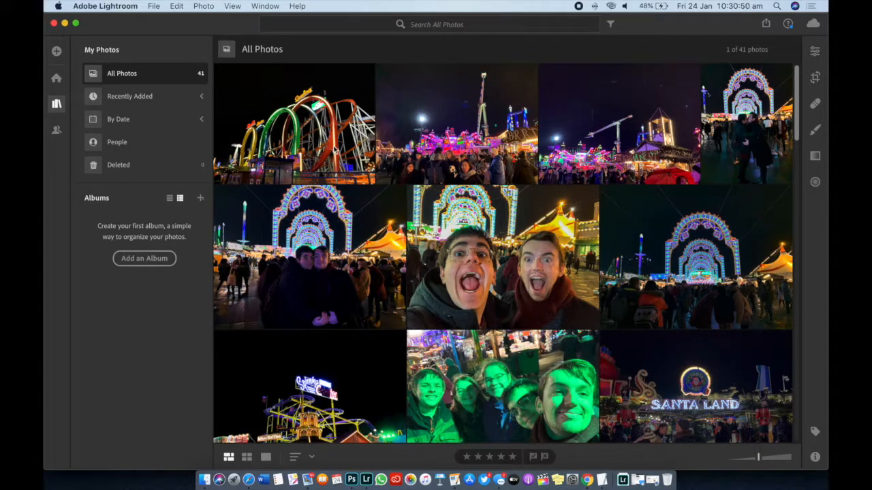
Start adding photos to the library and switch the file picker to the Downloads folder.
{"action": "left_click", "coordinate": [58, 53]}
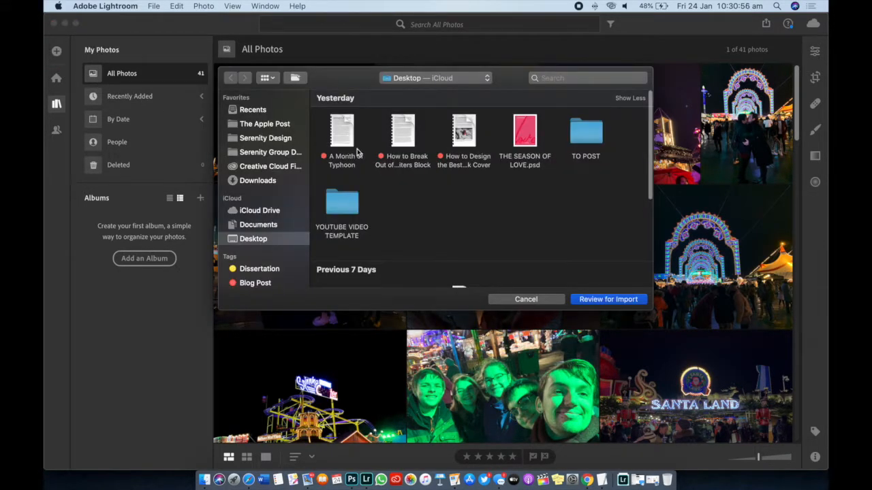
{"action": "scroll", "coordinate": [515, 175], "scroll_direction": "down", "scroll_amount": 5}
{"action": "left_click", "coordinate": [273, 180]}
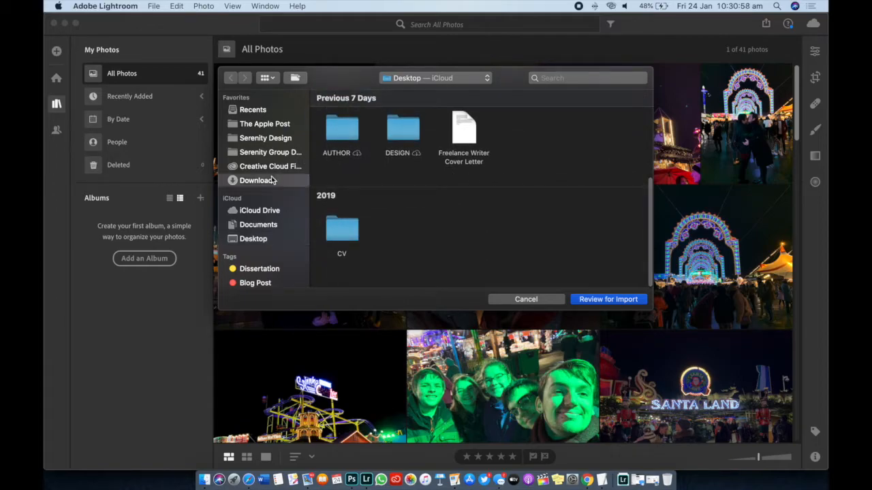
Find the JPG of the empty city street among the Previous 30 Days files and send it to import review.
{"action": "scroll", "coordinate": [483, 201], "scroll_direction": "down", "scroll_amount": 2}
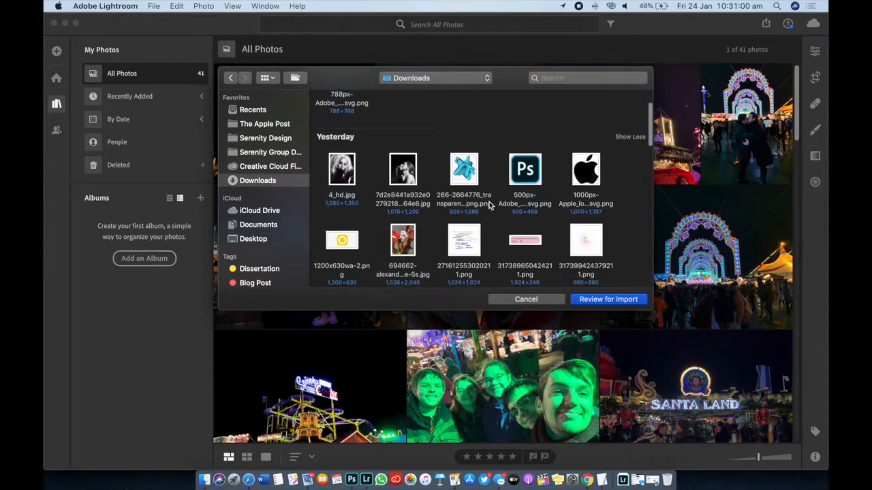
{"action": "scroll", "coordinate": [488, 204], "scroll_direction": "down", "scroll_amount": 2}
{"action": "scroll", "coordinate": [488, 204], "scroll_direction": "down", "scroll_amount": 6}
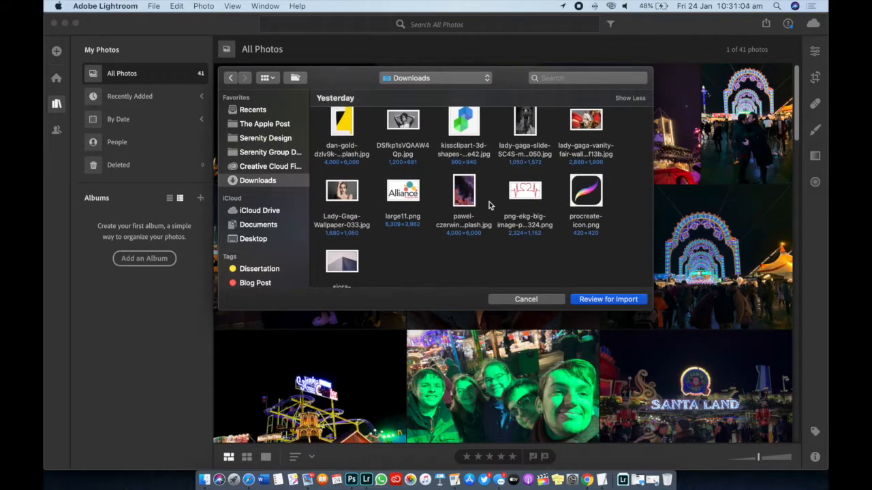
{"action": "scroll", "coordinate": [488, 204], "scroll_direction": "down", "scroll_amount": 6}
{"action": "scroll", "coordinate": [490, 203], "scroll_direction": "down", "scroll_amount": 3}
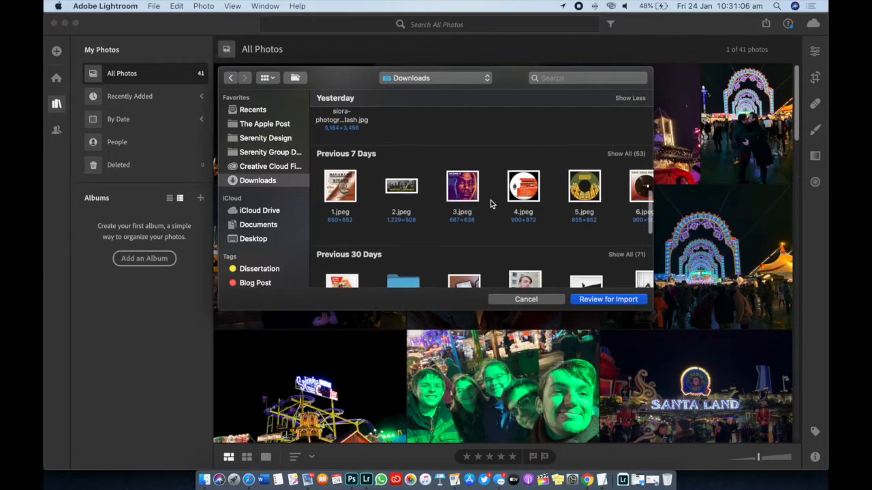
{"action": "scroll", "coordinate": [507, 217], "scroll_direction": "right", "scroll_amount": 10}
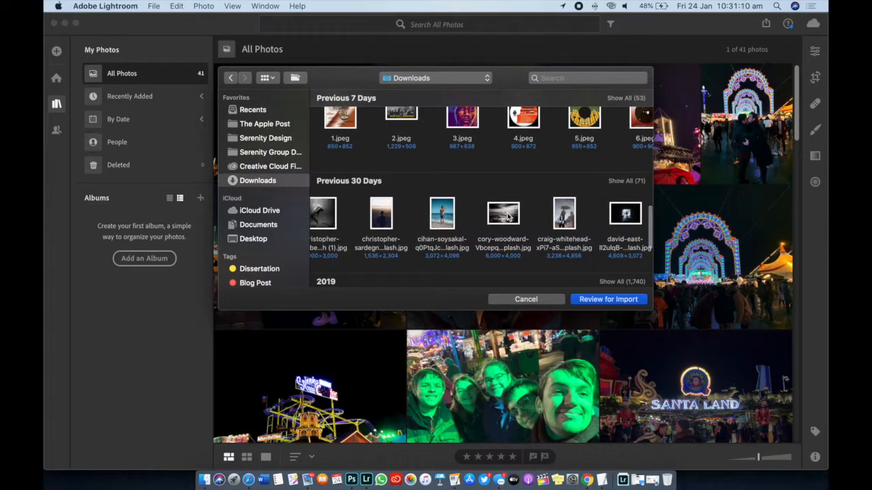
{"action": "scroll", "coordinate": [507, 217], "scroll_direction": "right", "scroll_amount": 5}
{"action": "scroll", "coordinate": [507, 216], "scroll_direction": "right", "scroll_amount": 8}
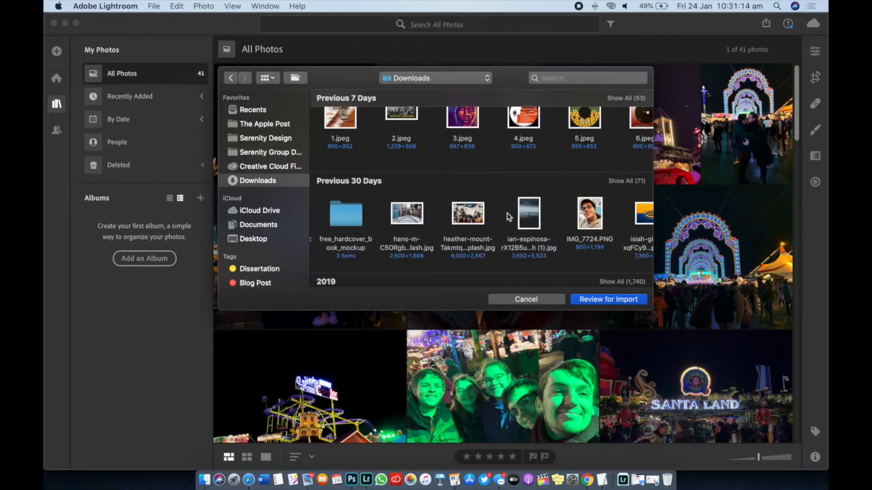
{"action": "left_click", "coordinate": [407, 217]}
{"action": "left_click", "coordinate": [585, 300]}
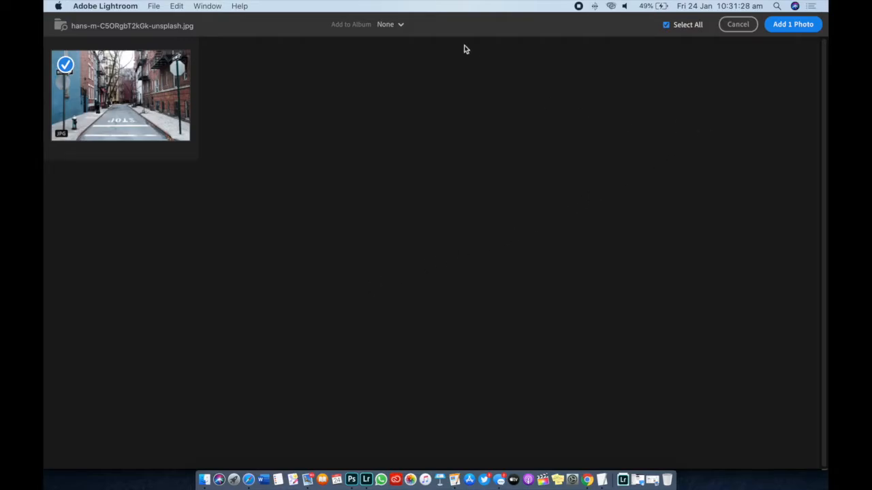
Look at the album choices, leave Add to Album at None and add the reviewed street photo to the library.
{"action": "left_click", "coordinate": [400, 24]}
{"action": "left_click", "coordinate": [403, 64]}
{"action": "left_click", "coordinate": [488, 282]}
{"action": "left_click", "coordinate": [389, 26]}
{"action": "left_click", "coordinate": [400, 74]}
{"action": "left_click", "coordinate": [399, 25]}
{"action": "left_click", "coordinate": [499, 71]}
{"action": "left_click", "coordinate": [795, 25]}
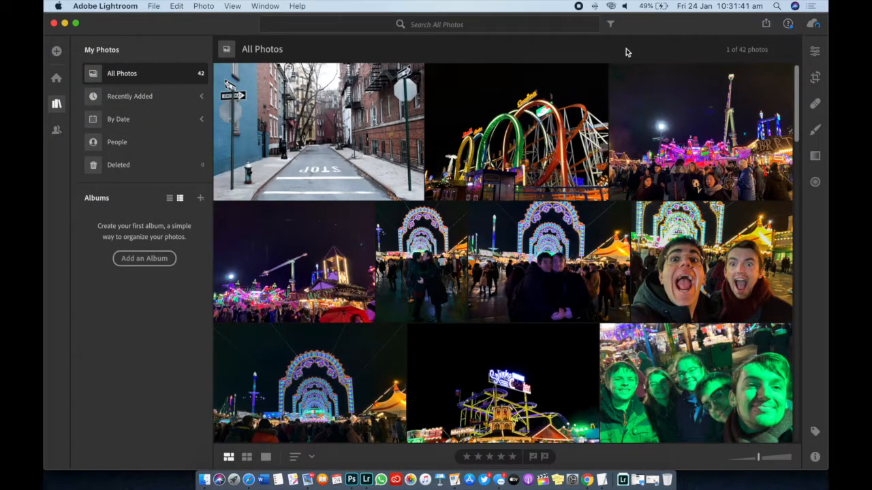
Open the newly added street photo from the All Photos grid in the single-photo view and show its Edit settings.
{"action": "scroll", "coordinate": [461, 118], "scroll_direction": "down", "scroll_amount": 5}
{"action": "scroll", "coordinate": [462, 119], "scroll_direction": "down", "scroll_amount": 2}
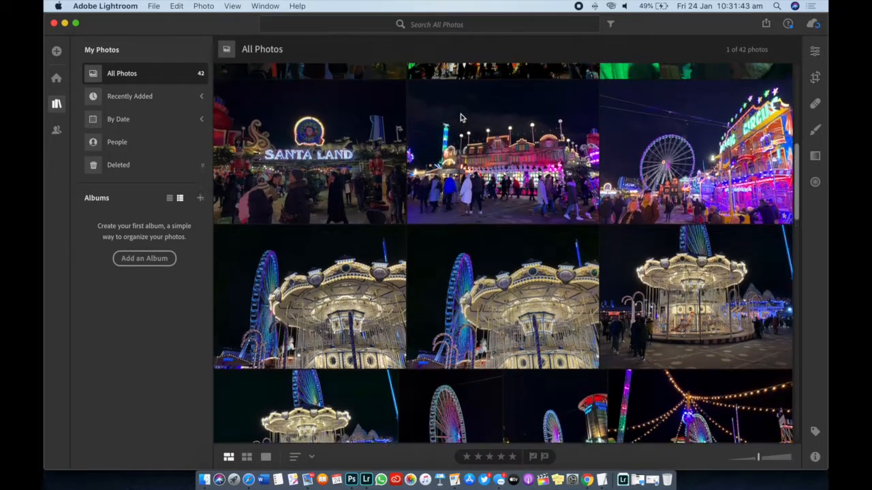
{"action": "scroll", "coordinate": [461, 118], "scroll_direction": "up", "scroll_amount": 10}
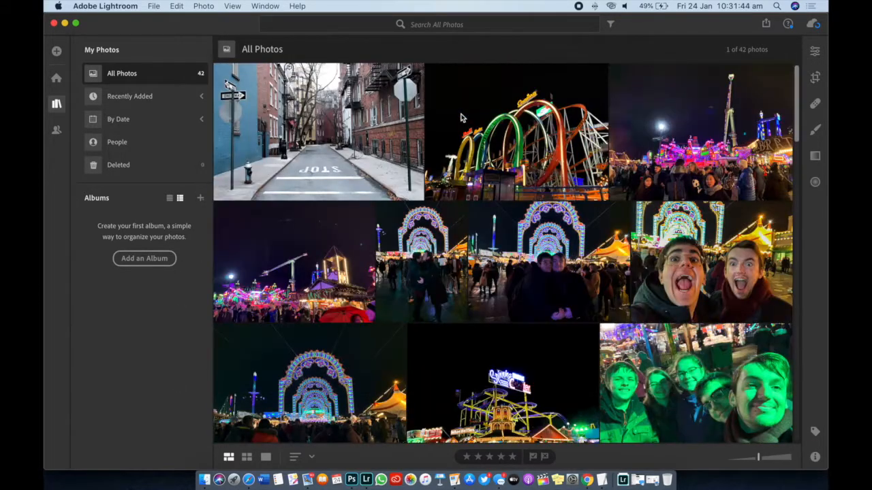
{"action": "left_click", "coordinate": [331, 115]}
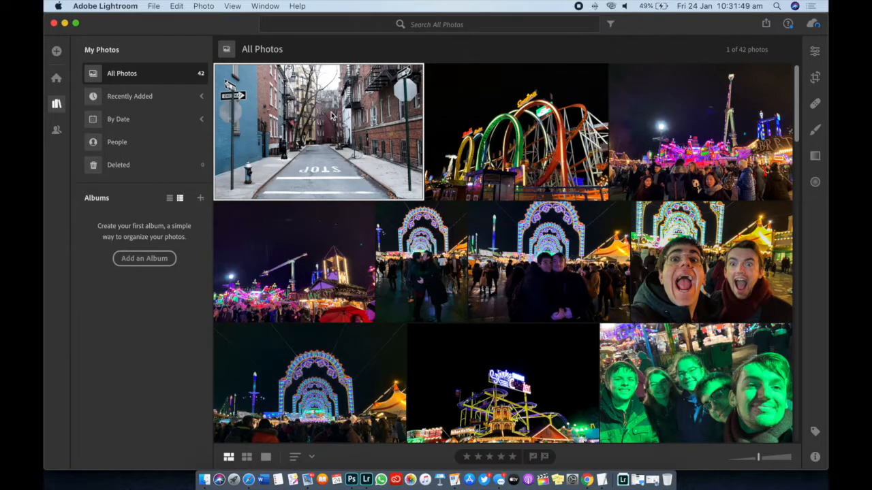
{"action": "double_click", "coordinate": [332, 115]}
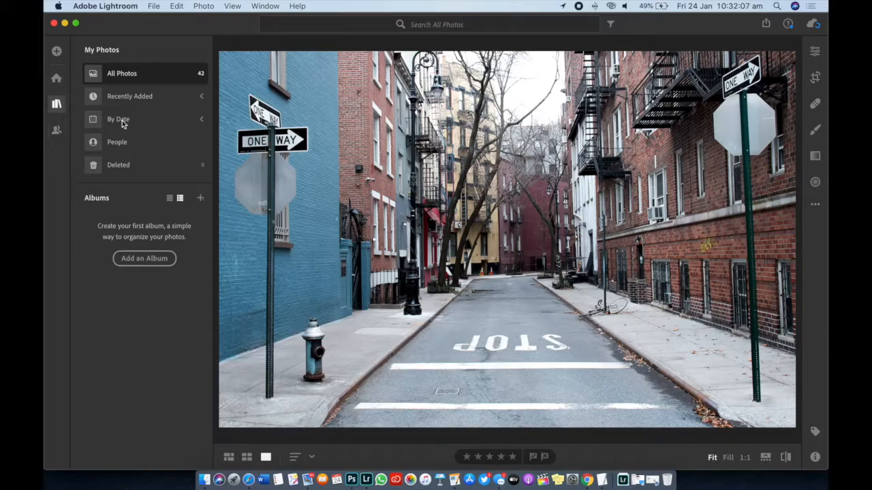
{"action": "left_click", "coordinate": [821, 55]}
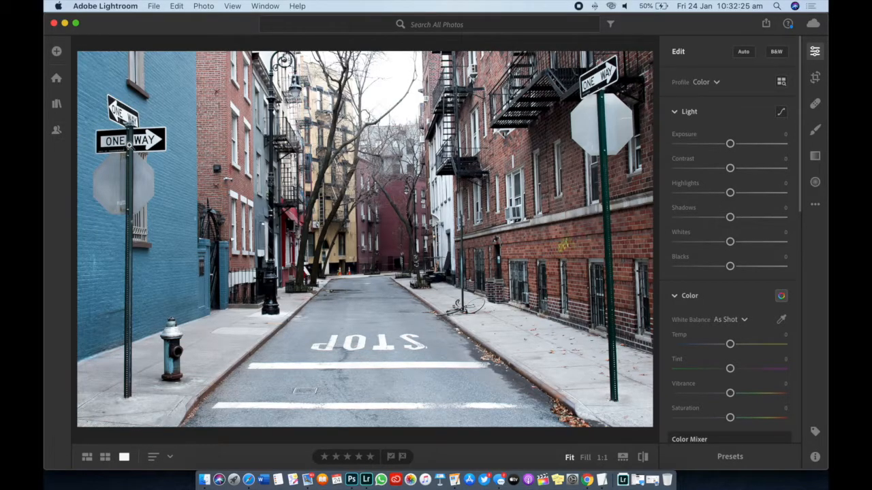
Set the street photo's Exposure to +0.04 and its Contrast to +4.
{"action": "left_click", "coordinate": [129, 145]}
{"action": "mouse_move", "coordinate": [317, 229]}
{"action": "left_mouse_down"}
{"action": "mouse_move", "coordinate": [264, 215]}
{"action": "mouse_move", "coordinate": [313, 216]}
{"action": "left_mouse_up"}
{"action": "left_click", "coordinate": [312, 212]}
{"action": "scroll", "coordinate": [736, 125], "scroll_direction": "down", "scroll_amount": 1}
{"action": "mouse_move", "coordinate": [730, 133]}
{"action": "left_mouse_down"}
{"action": "mouse_move", "coordinate": [749, 134]}
{"action": "mouse_move", "coordinate": [715, 137]}
{"action": "mouse_move", "coordinate": [792, 132]}
{"action": "mouse_move", "coordinate": [731, 136]}
{"action": "left_mouse_up"}
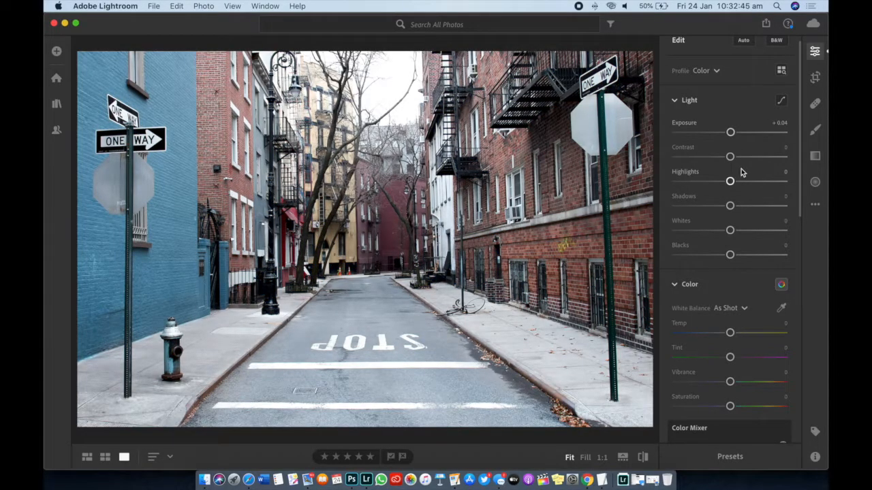
{"action": "scroll", "coordinate": [741, 172], "scroll_direction": "down", "scroll_amount": 2}
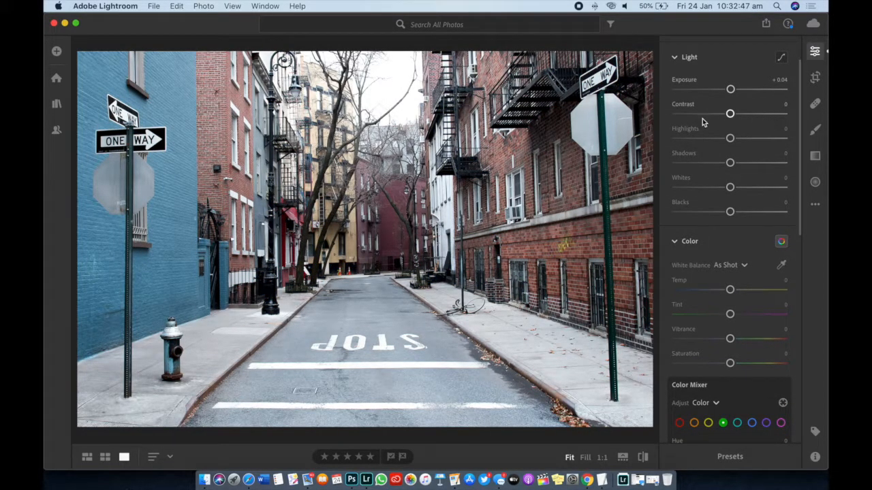
{"action": "mouse_move", "coordinate": [730, 113]}
{"action": "left_mouse_down"}
{"action": "mouse_move", "coordinate": [700, 114]}
{"action": "mouse_move", "coordinate": [782, 114]}
{"action": "mouse_move", "coordinate": [735, 120]}
{"action": "left_mouse_up"}
{"action": "scroll", "coordinate": [756, 163], "scroll_direction": "down", "scroll_amount": 5}
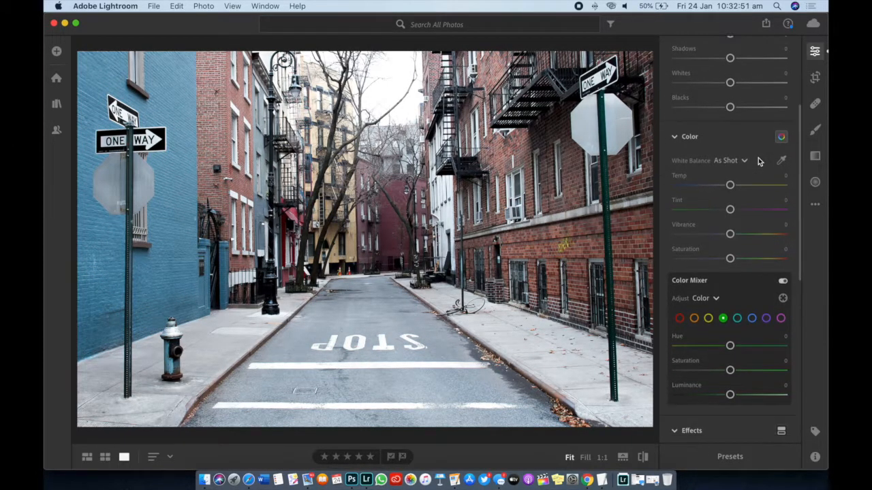
{"action": "scroll", "coordinate": [750, 199], "scroll_direction": "up", "scroll_amount": 7}
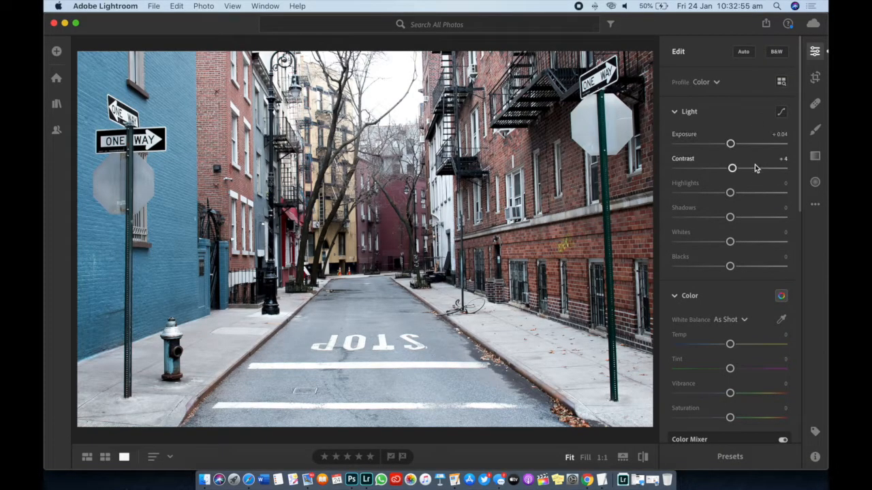
Raise the photo's Vibrance and set the effects to Texture -100, Dehaze +100 and Clarity -100.
{"action": "scroll", "coordinate": [750, 216], "scroll_direction": "down", "scroll_amount": 8}
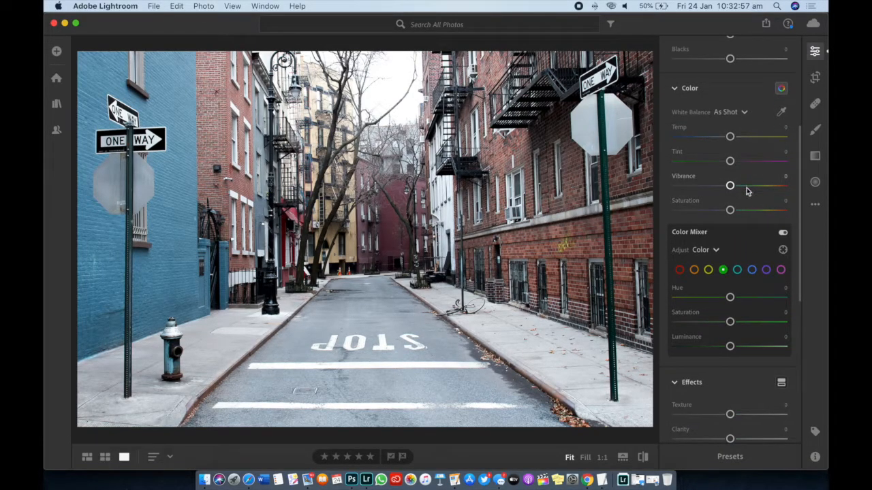
{"action": "left_click_drag", "start_coordinate": [731, 185], "coordinate": [761, 191]}
{"action": "scroll", "coordinate": [763, 199], "scroll_direction": "down", "scroll_amount": 7}
{"action": "left_click_drag", "start_coordinate": [730, 242], "coordinate": [630, 254]}
{"action": "left_click_drag", "start_coordinate": [732, 293], "coordinate": [818, 295]}
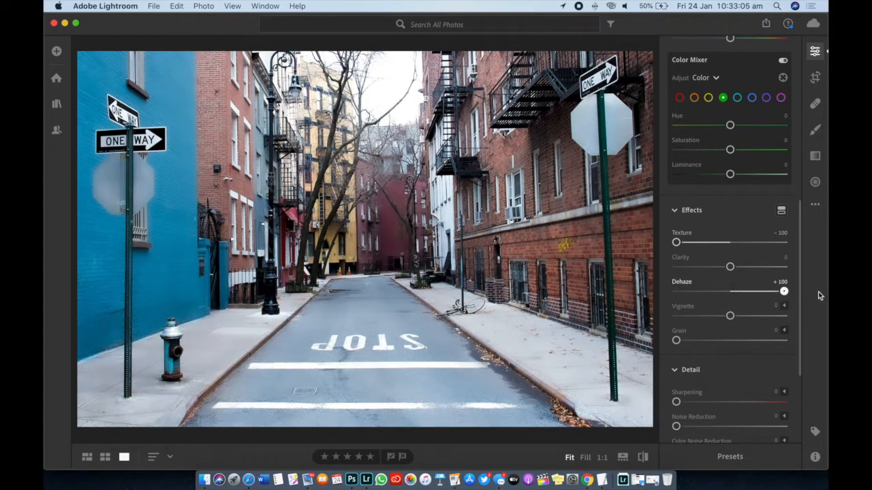
{"action": "left_click_drag", "start_coordinate": [730, 266], "coordinate": [671, 276]}
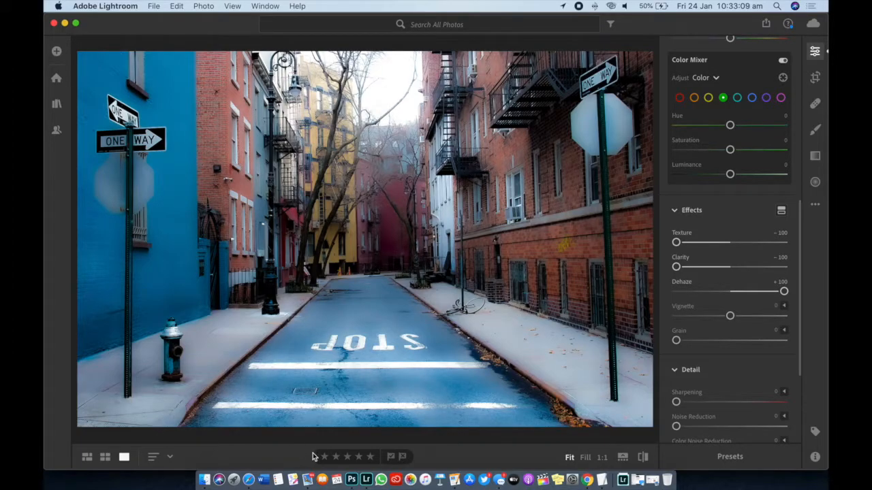
Compare the edited street photo with the original by switching between the two versions repeatedly.
{"action": "left_click", "coordinate": [641, 459]}
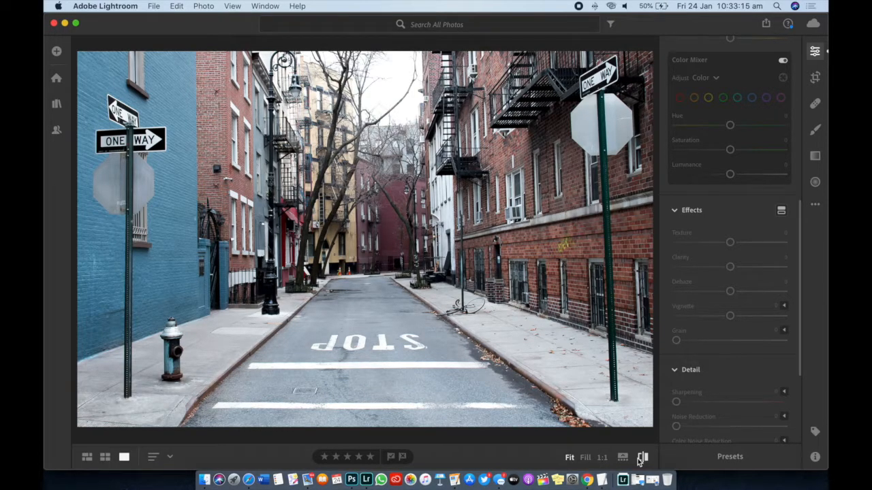
{"action": "left_click", "coordinate": [640, 461]}
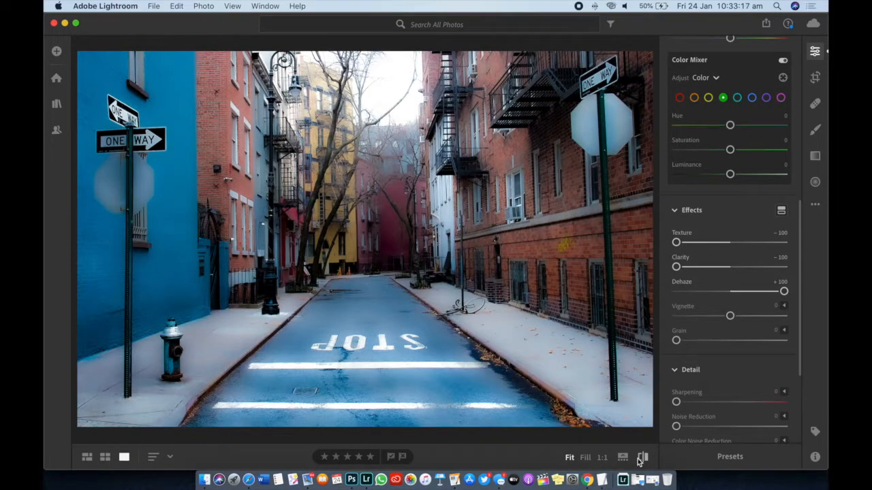
{"action": "left_click", "coordinate": [640, 462]}
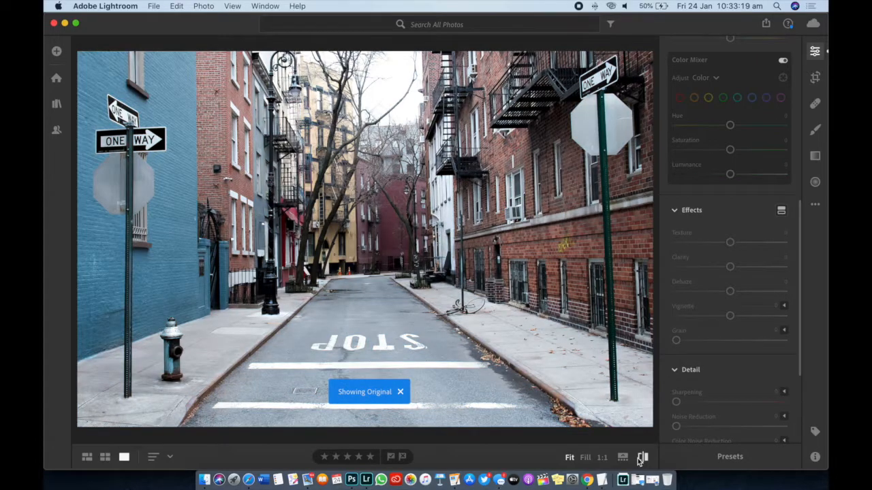
{"action": "left_click", "coordinate": [640, 461]}
{"action": "left_click", "coordinate": [639, 461]}
{"action": "left_click", "coordinate": [640, 461]}
{"action": "left_click", "coordinate": [640, 461]}
{"action": "left_click", "coordinate": [639, 461]}
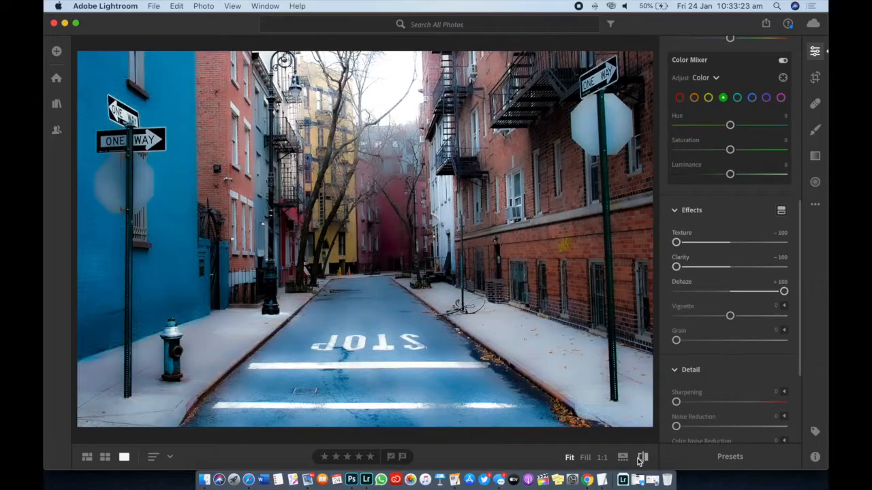
{"action": "left_click", "coordinate": [639, 461]}
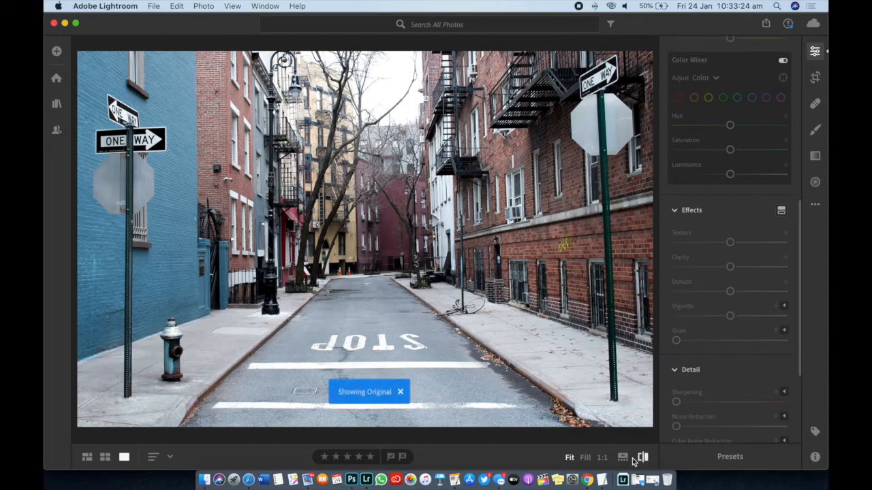
Heal the STOP lettering, a road spot above it and a spot on the right-hand pavement, moving the pavement spot's source nearer the signpost.
{"action": "left_click", "coordinate": [814, 77]}
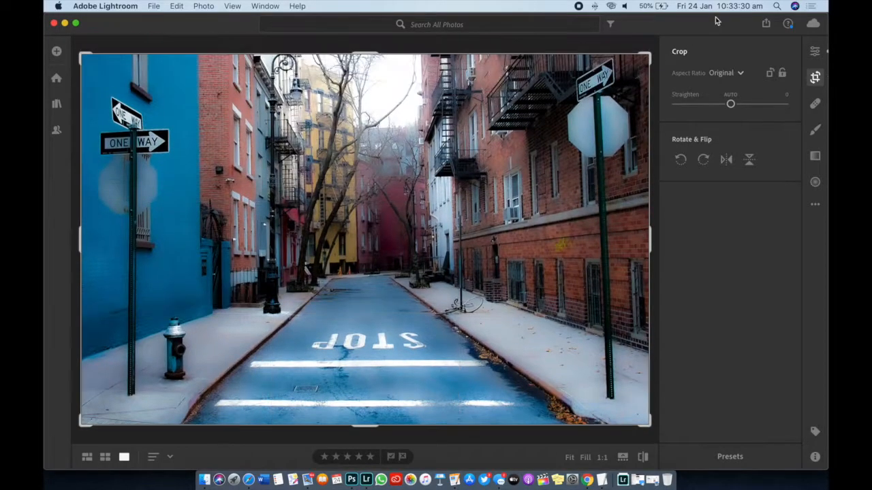
{"action": "left_click", "coordinate": [814, 103]}
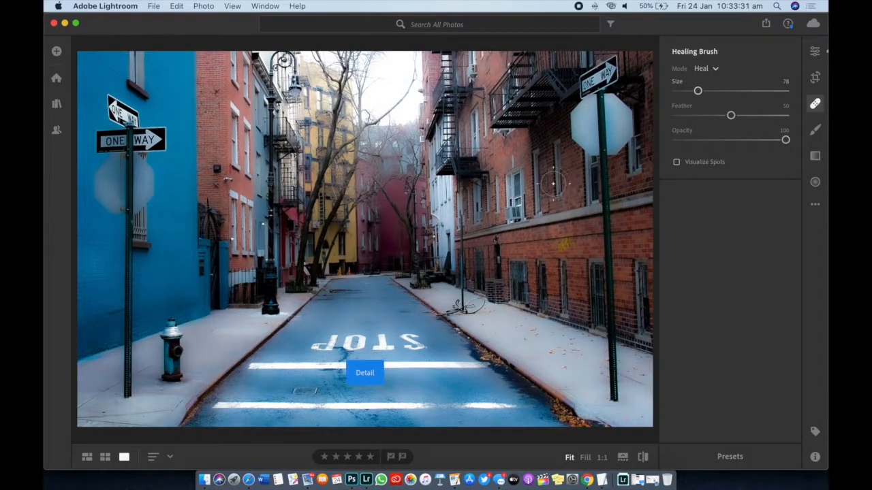
{"action": "left_click_drag", "start_coordinate": [315, 342], "coordinate": [421, 341]}
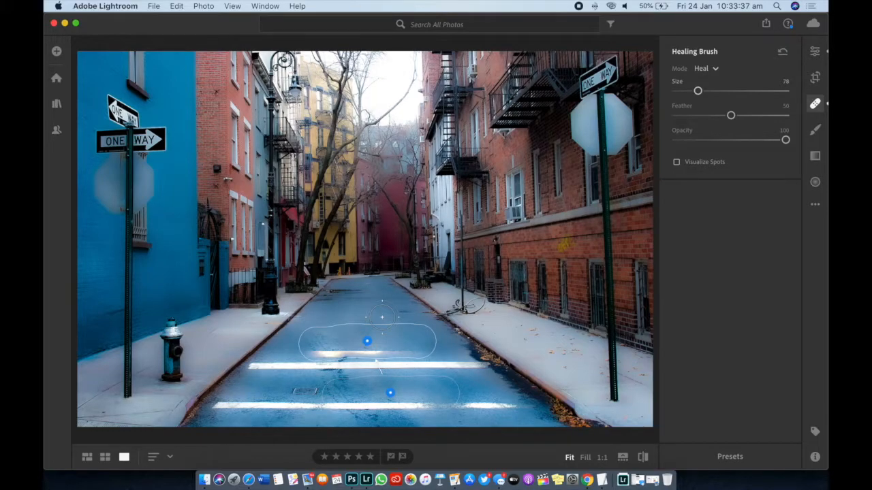
{"action": "left_click", "coordinate": [402, 310]}
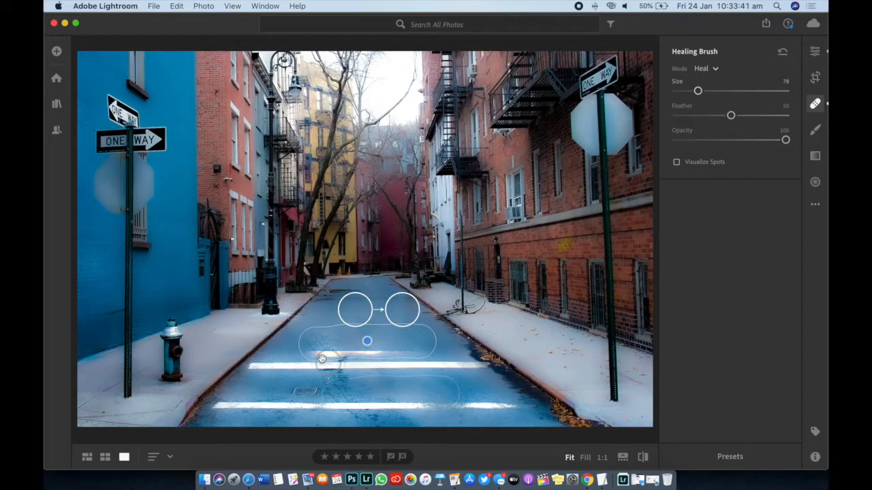
{"action": "left_click", "coordinate": [534, 334]}
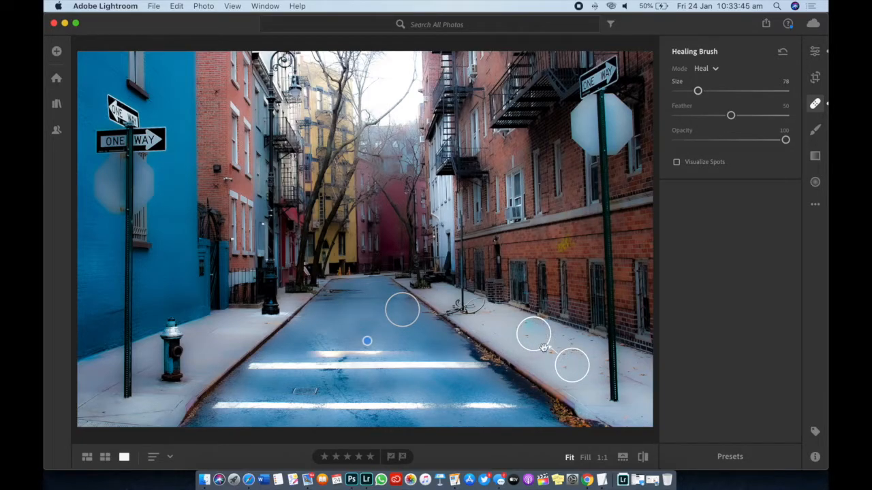
{"action": "mouse_move", "coordinate": [568, 362]}
{"action": "left_mouse_down"}
{"action": "mouse_move", "coordinate": [586, 367]}
{"action": "mouse_move", "coordinate": [584, 374]}
{"action": "left_mouse_up"}
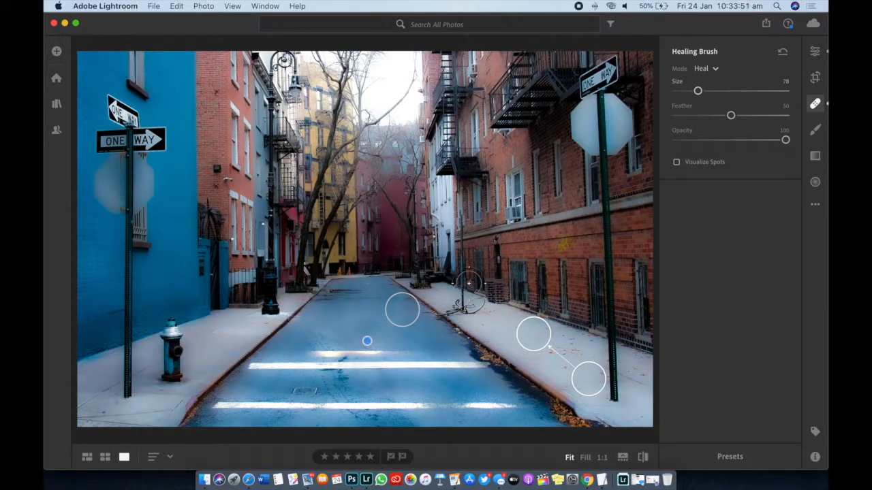
Paint a brush adjustment with Exposure -4.00 and Blacks +47 across the brick building, and view the Linear Gradient and Radial Gradient settings.
{"action": "left_click", "coordinate": [815, 130]}
{"action": "mouse_move", "coordinate": [580, 184]}
{"action": "left_mouse_down"}
{"action": "mouse_move", "coordinate": [534, 201]}
{"action": "mouse_move", "coordinate": [457, 227]}
{"action": "left_mouse_up"}
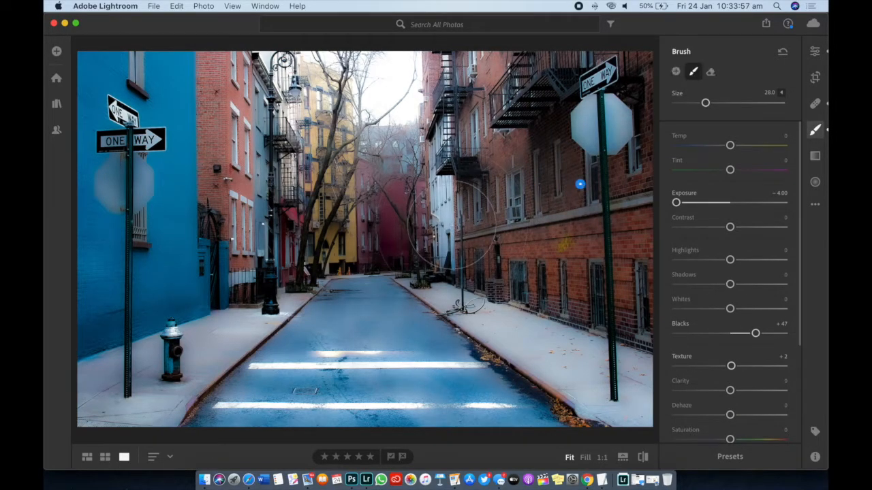
{"action": "left_click", "coordinate": [816, 156]}
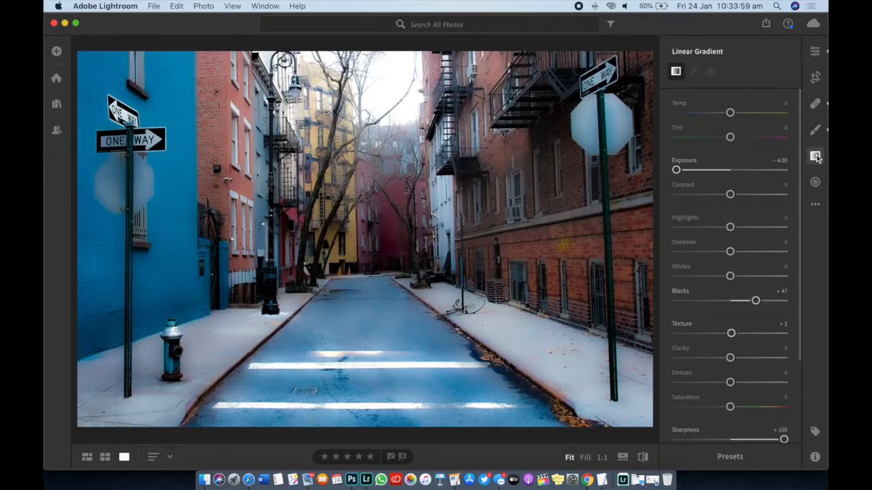
{"action": "left_click", "coordinate": [815, 182]}
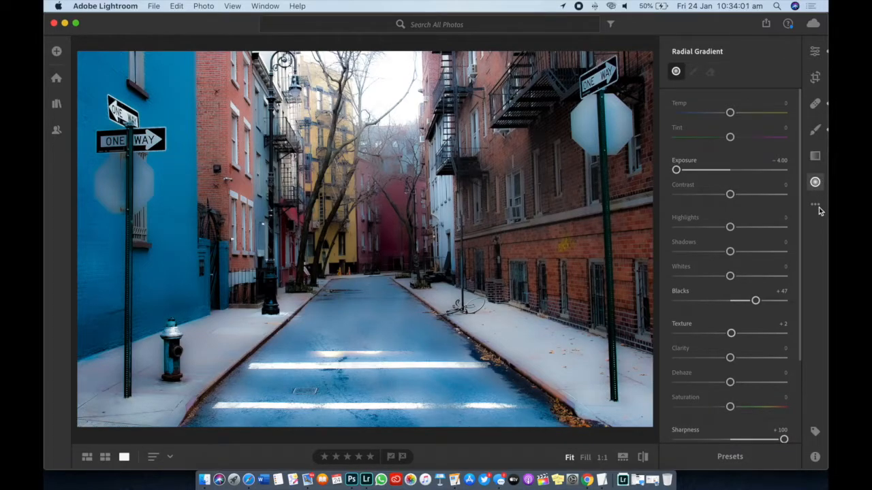
View the extra edit options for copying, resetting and Photoshop editing, and show the Sharing section with its Connections and Shared to Web lists.
{"action": "left_click", "coordinate": [815, 205]}
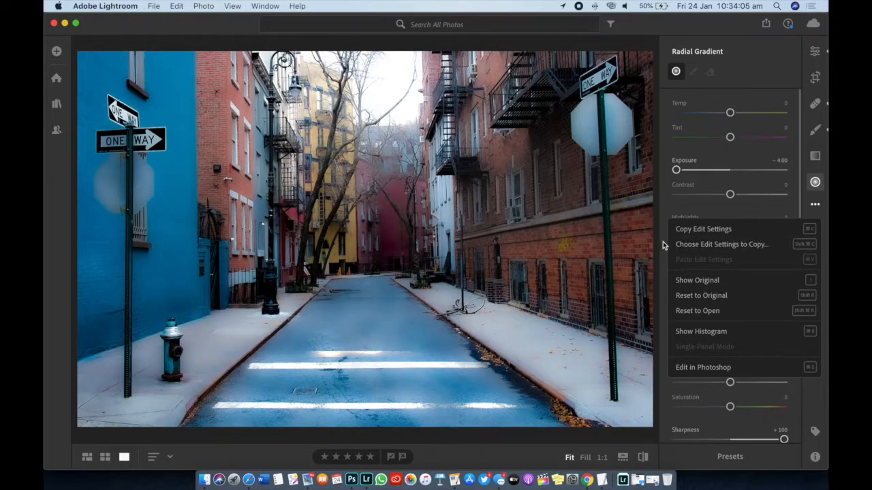
{"action": "key", "text": "Escape"}
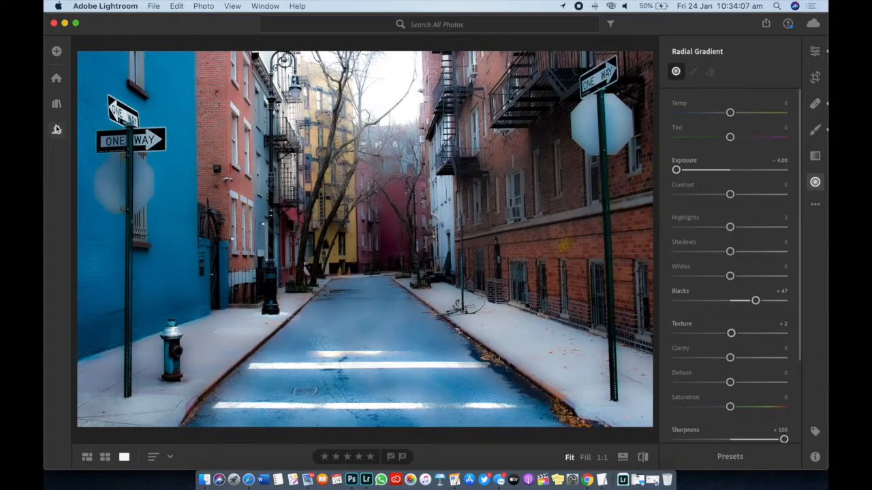
{"action": "left_click", "coordinate": [56, 130]}
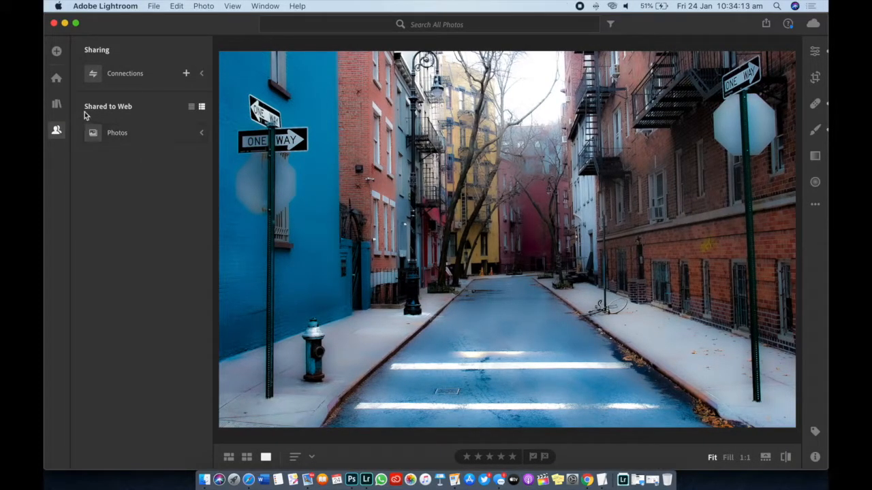
Open the Home page and look over its recent edits and Guided Tutorials.
{"action": "left_click", "coordinate": [56, 77]}
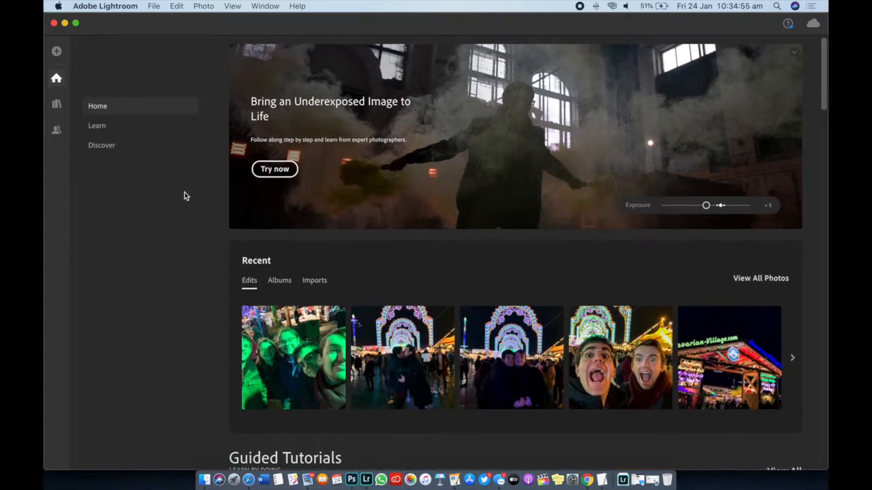
{"action": "scroll", "coordinate": [184, 195], "scroll_direction": "down", "scroll_amount": 5}
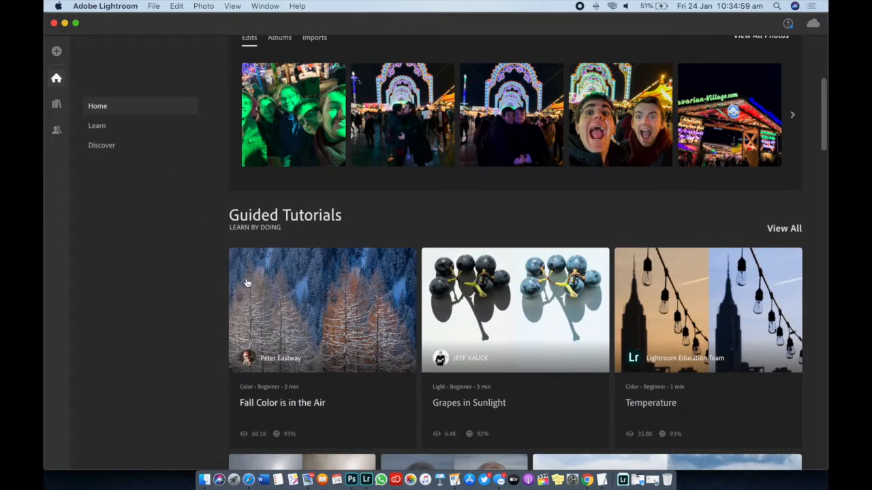
{"action": "scroll", "coordinate": [214, 268], "scroll_direction": "up", "scroll_amount": 5}
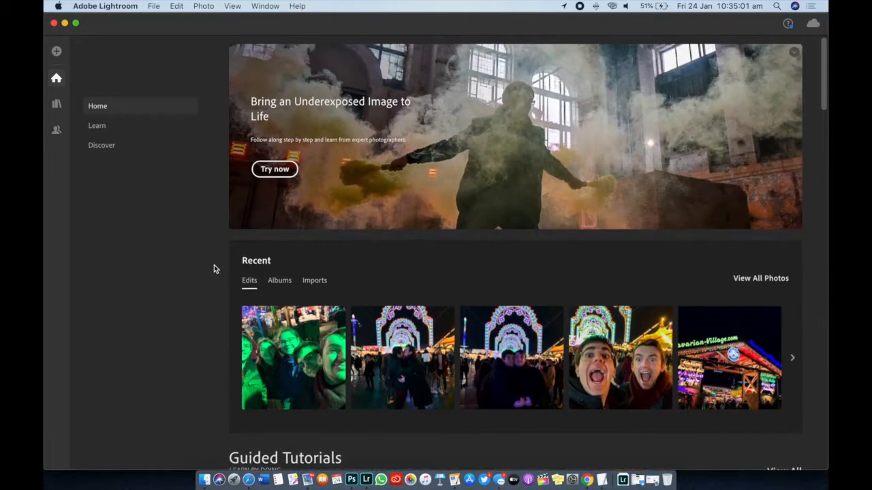